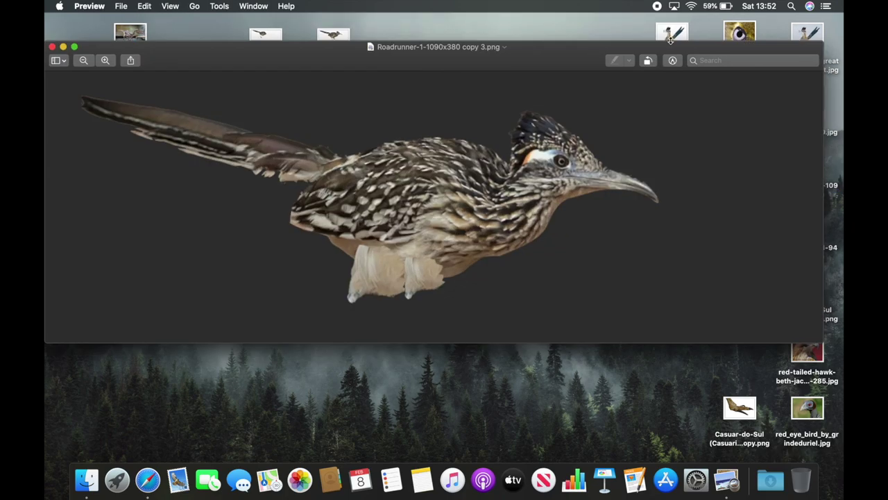
Bring the roadrunner image window into focus in Preview to begin marking it up.
click(673, 60)
scroll(331, 290, up, 5)
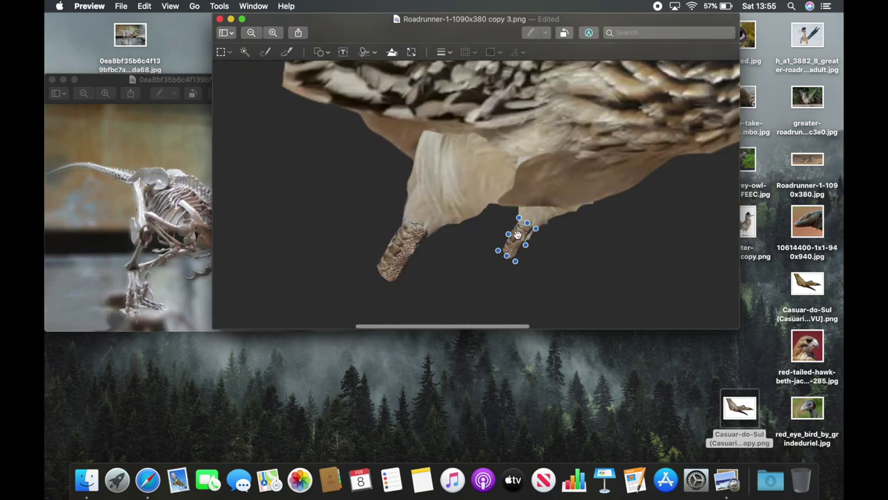
Paste the copied claw piece and butt it against the roadrunner's toes.
key(super+v)
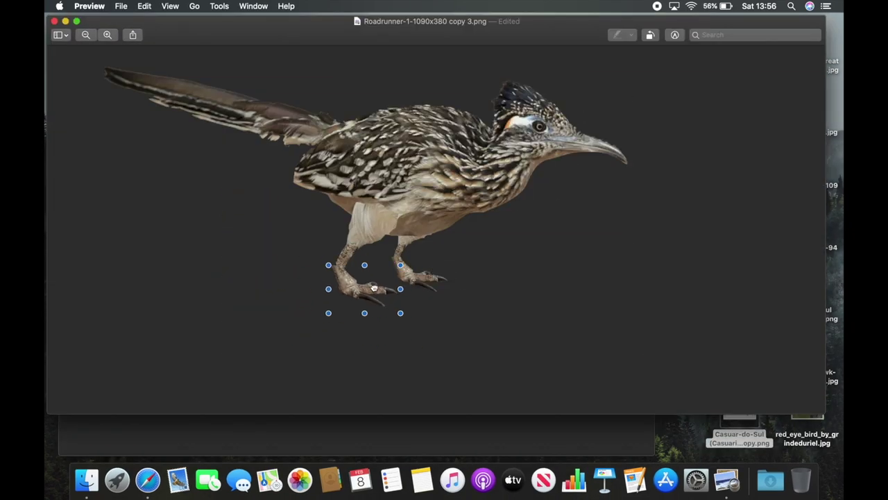
scroll(411, 310, up, 5)
scroll(391, 311, down, 4)
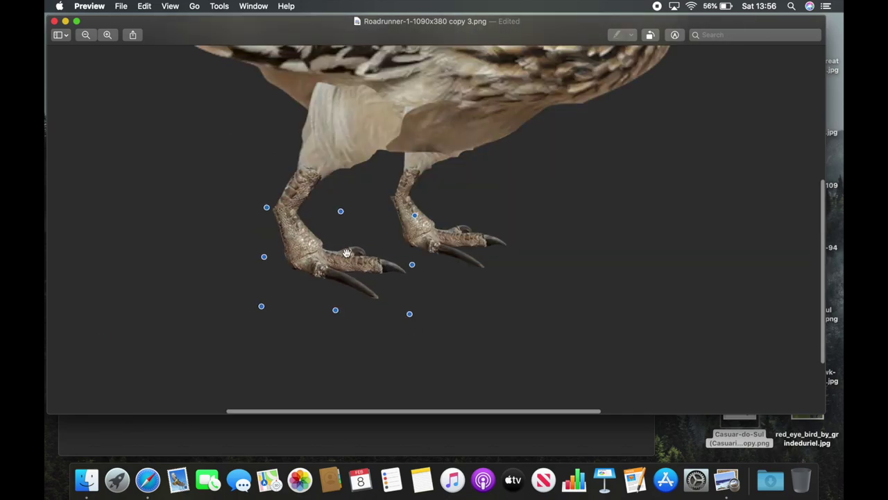
scroll(388, 277, down, 2)
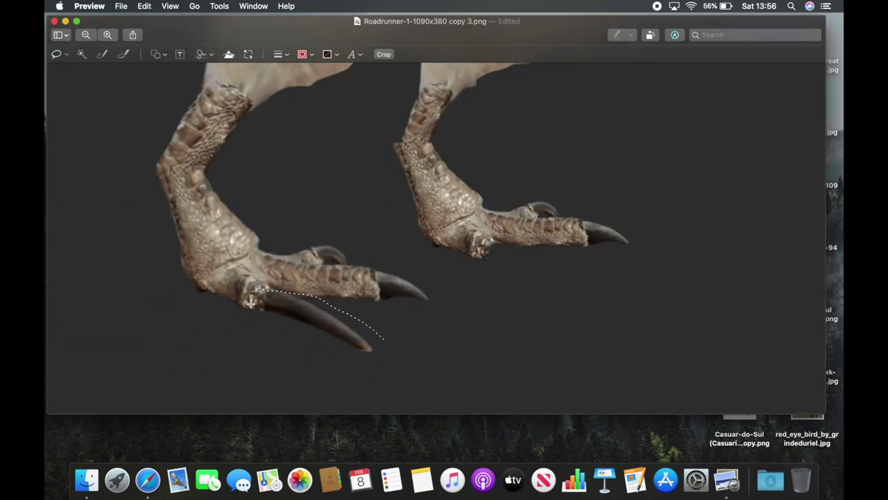
drag(285, 307, 308, 333)
scroll(338, 321, down, 2)
scroll(339, 322, down, 5)
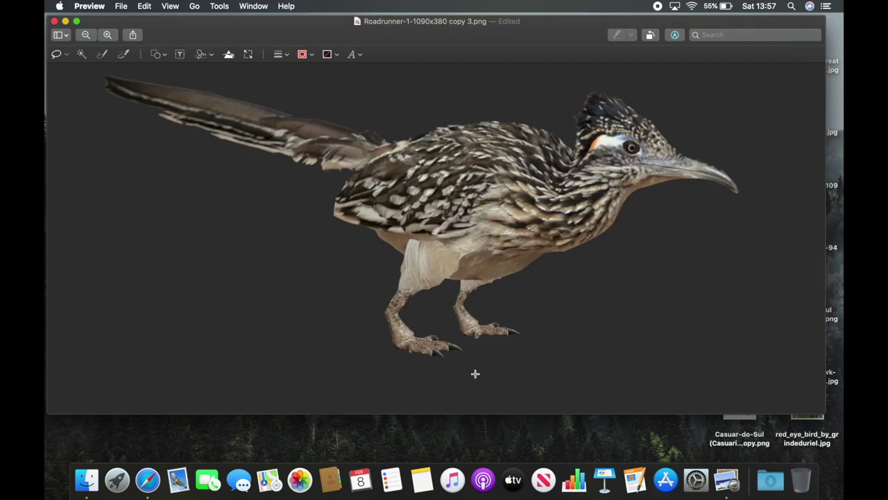
scroll(474, 373, up, 5)
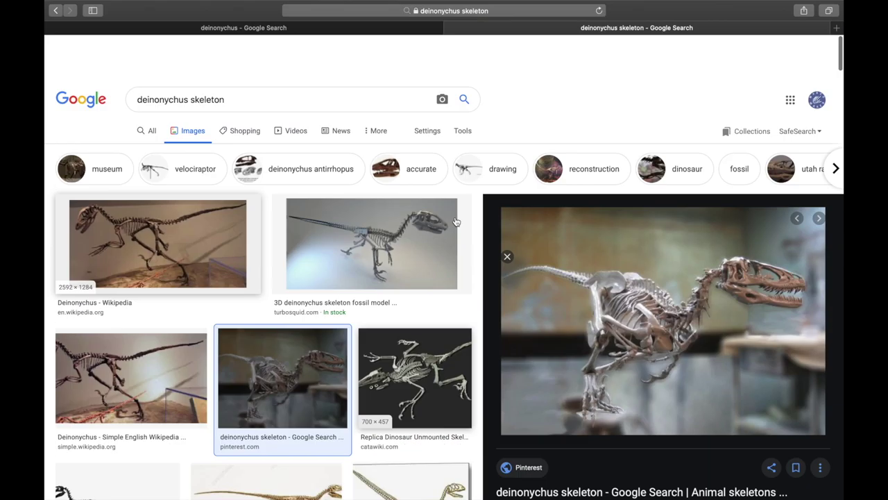
Browse the DEINONYCHUS FOOT image results and open a claw picture's preview.
scroll(458, 313, down, 5)
scroll(458, 313, down, 5)
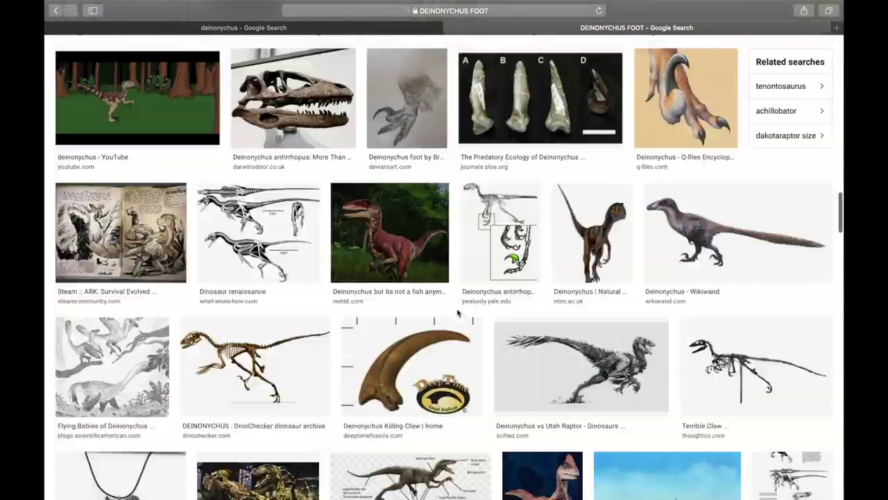
scroll(457, 313, down, 5)
click(425, 182)
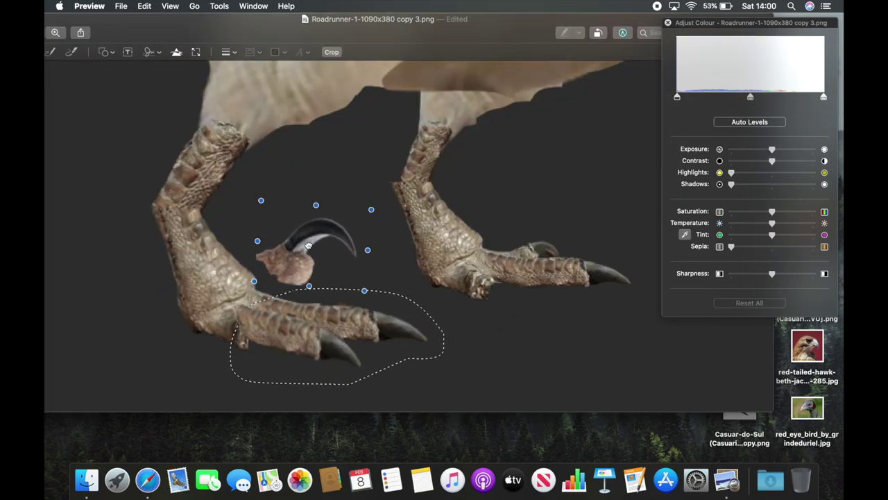
Set the eagle talon on the foot, shift the head forward, and open the great grey owl photo.
drag(271, 281, 501, 256)
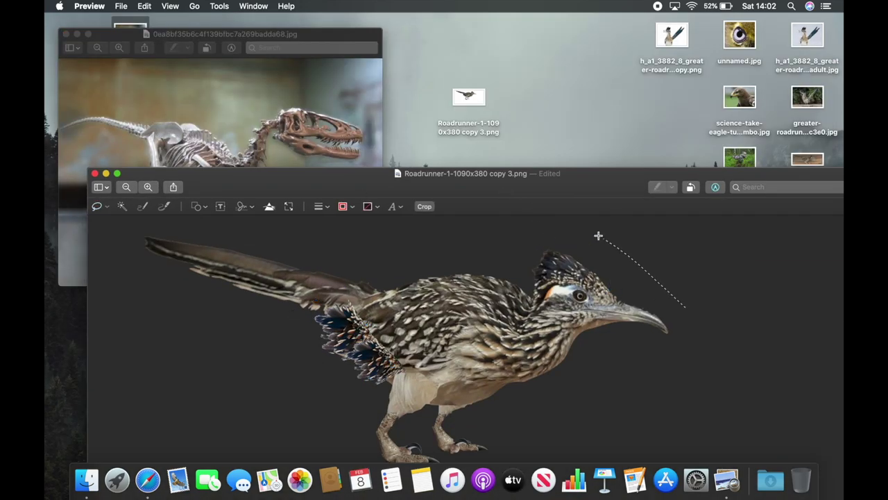
drag(548, 291, 586, 291)
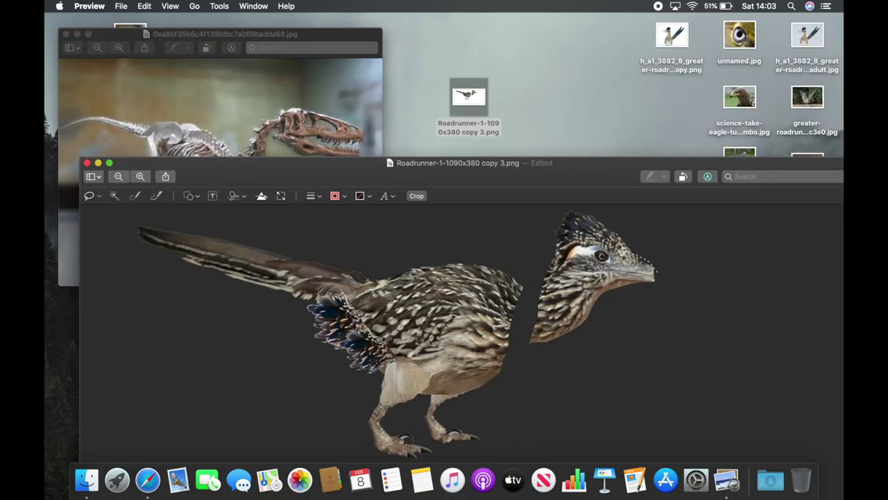
drag(541, 288, 535, 284)
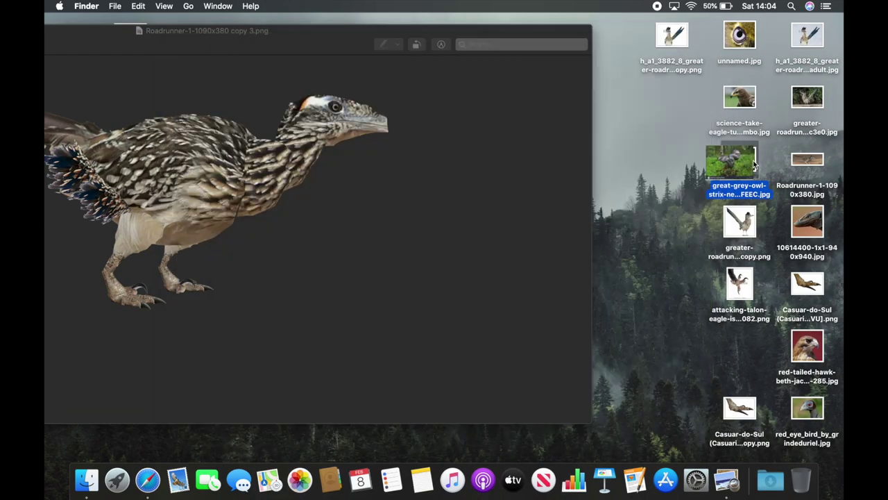
double_click(753, 164)
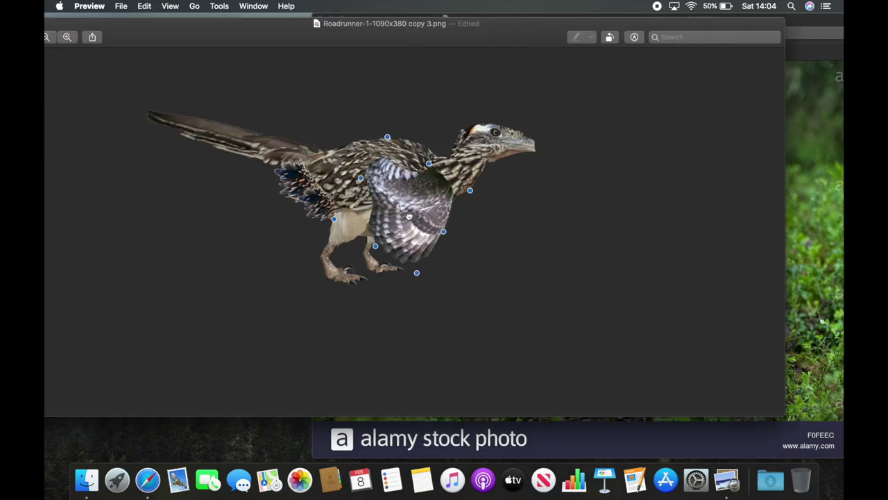
Drag the pasted owl wing into place on the roadrunner's body.
mouse_move(408, 214)
mouse_down()
mouse_move(397, 199)
mouse_move(392, 208)
mouse_up()
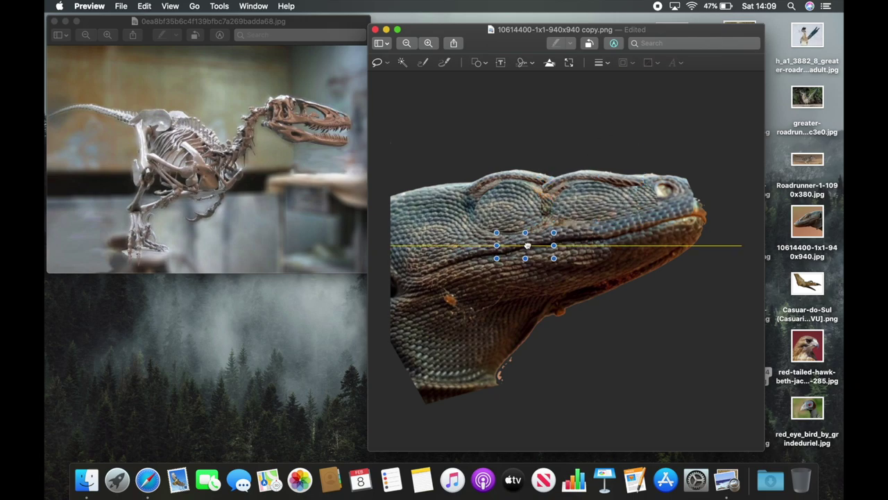
Nudge the pasted patch into place on the lizard face and deselect it.
drag(527, 245, 529, 255)
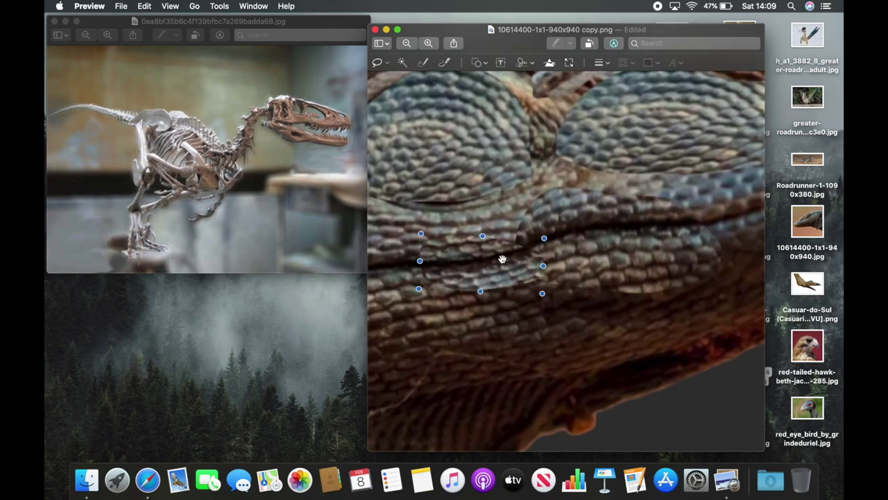
scroll(548, 271, down, 3)
click(588, 286)
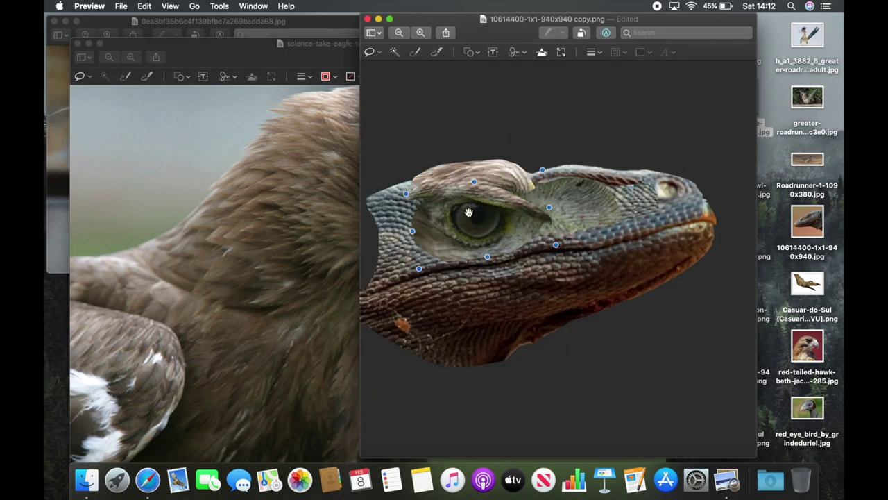
Place the eagle feather pieces on the head and under the jaw, then enlarge the red eye.
drag(469, 212, 464, 201)
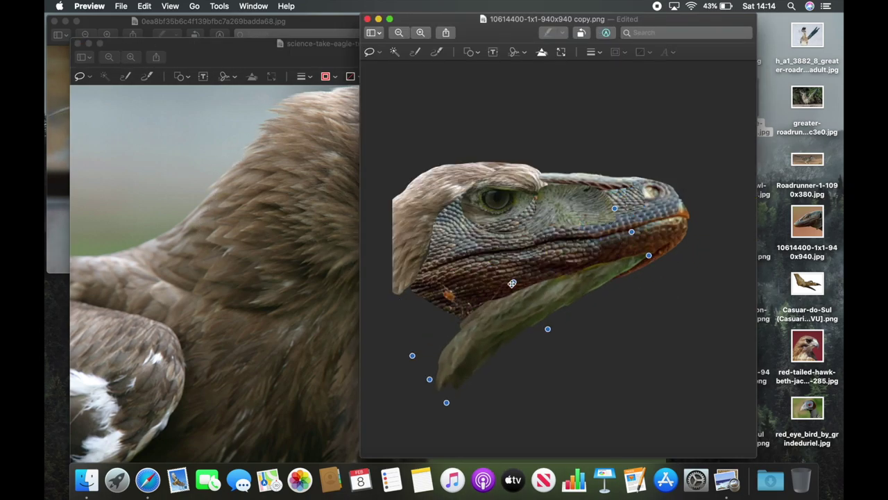
drag(517, 325, 497, 325)
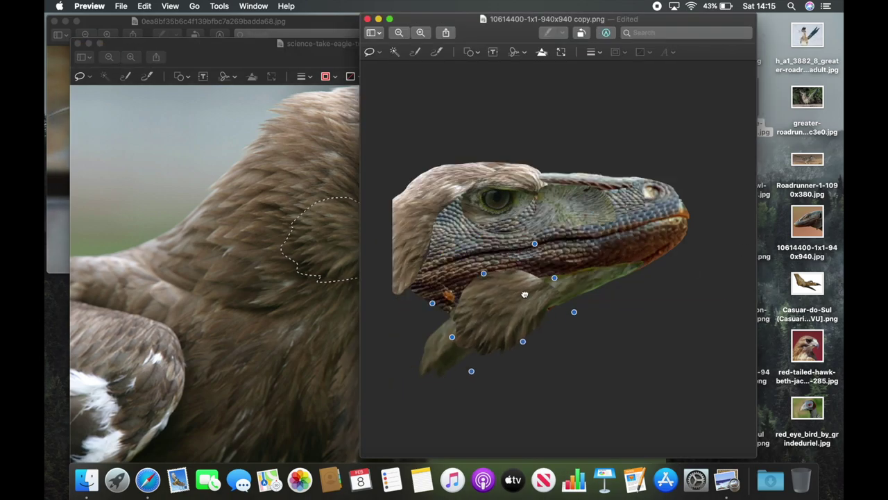
drag(526, 294, 479, 302)
drag(558, 258, 443, 342)
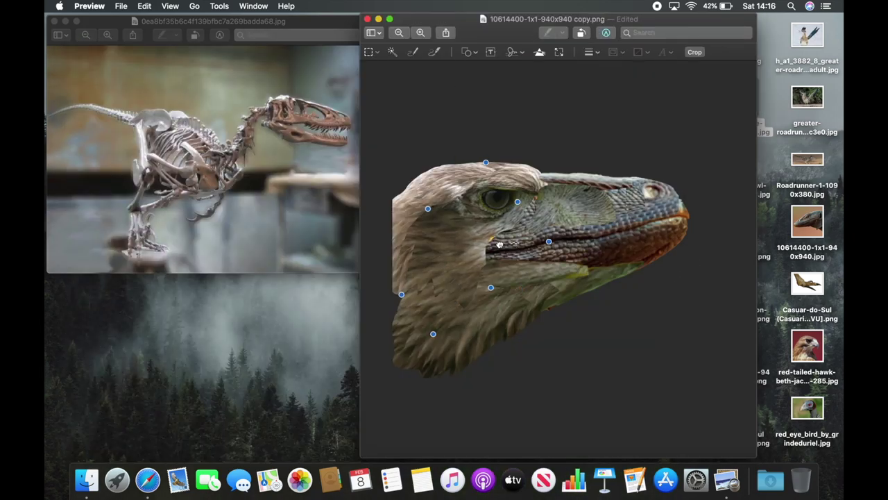
click(682, 365)
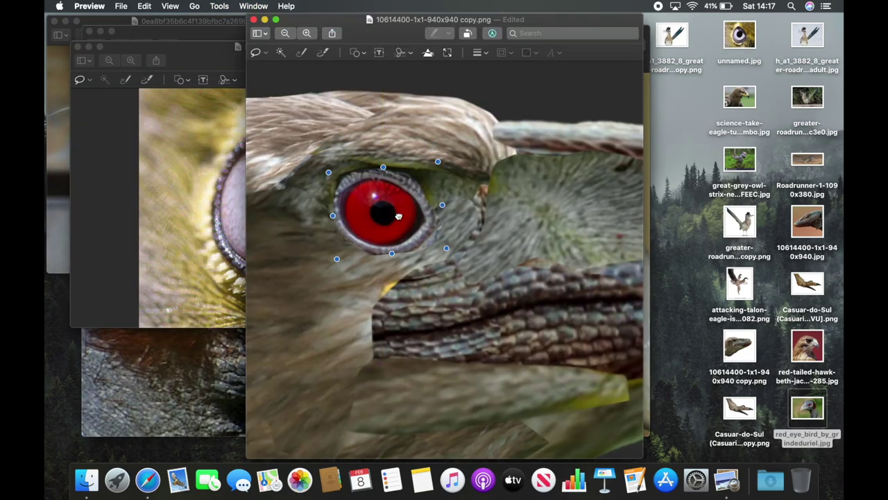
drag(381, 212, 377, 192)
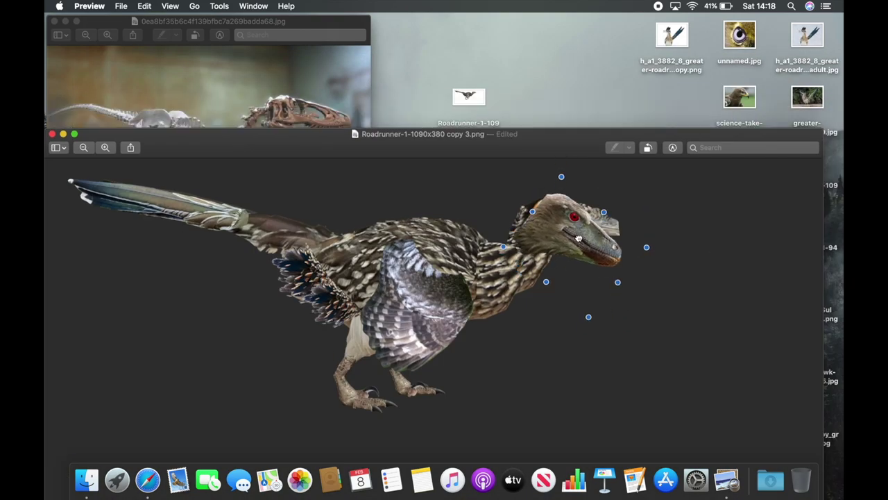
Extend the eagle feathers down the neck, tuck the talon under the wing, and outline the head.
click(578, 356)
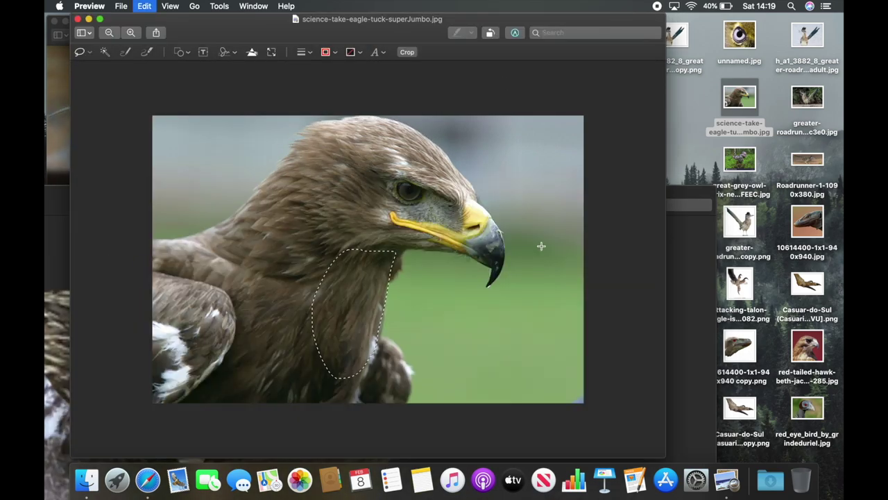
drag(395, 270, 403, 375)
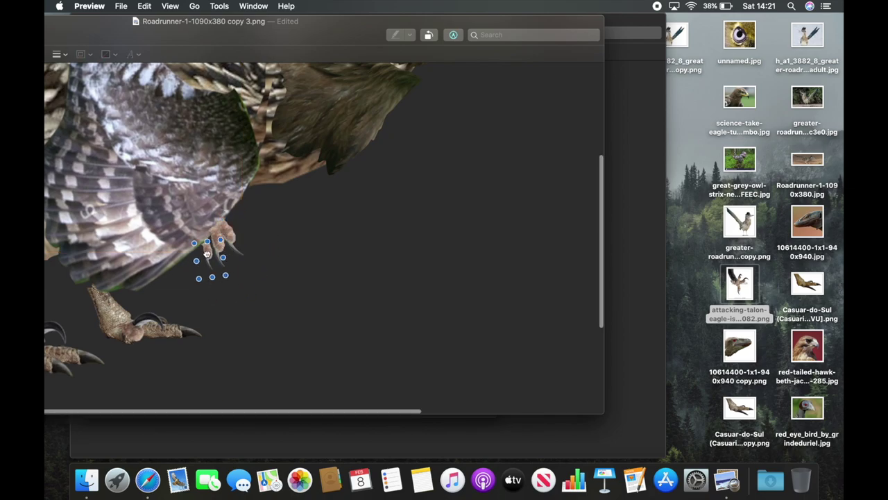
drag(207, 254, 222, 241)
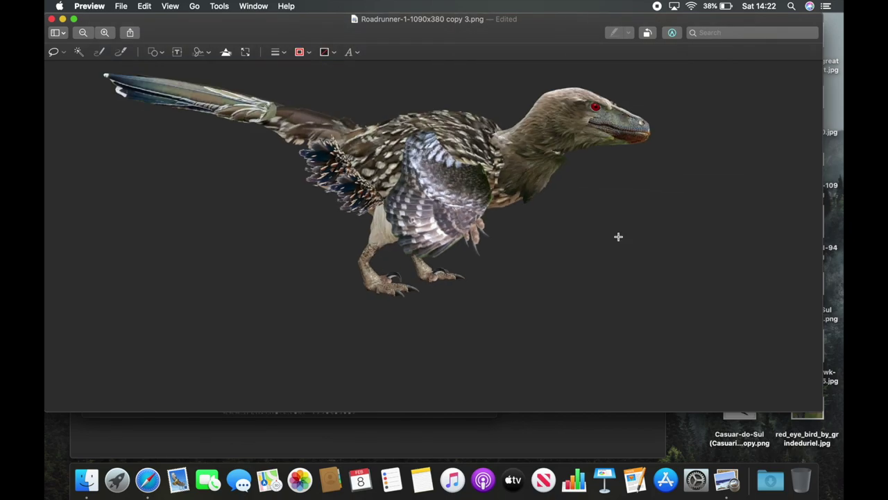
drag(568, 199, 465, 170)
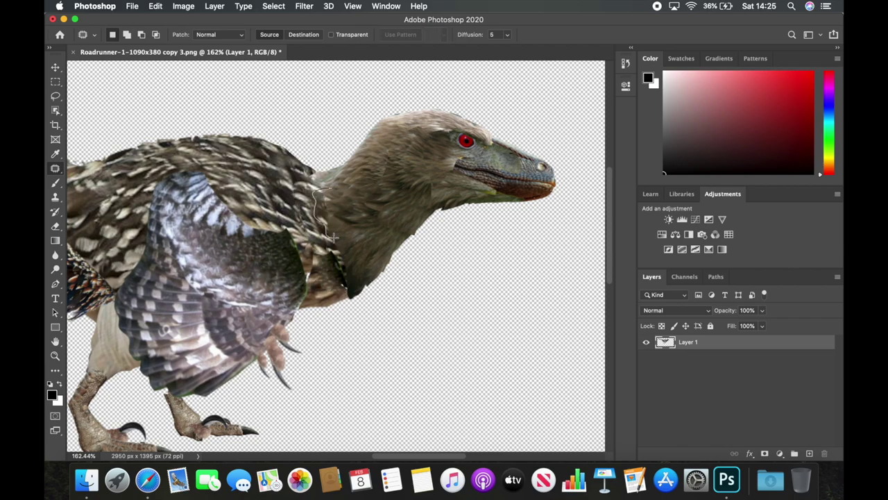
Patch the pale neck seam with nearby dark feathers, then save the image and quit.
drag(333, 237, 372, 181)
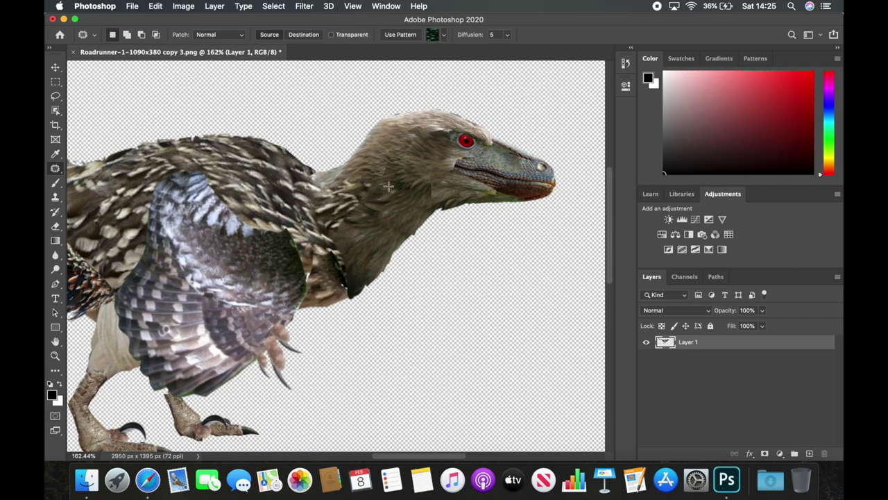
scroll(357, 222, up, 5)
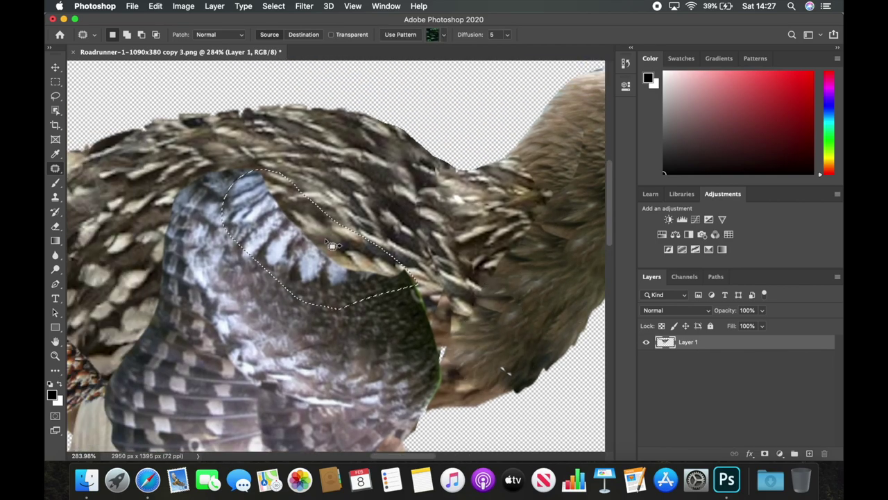
drag(332, 244, 366, 212)
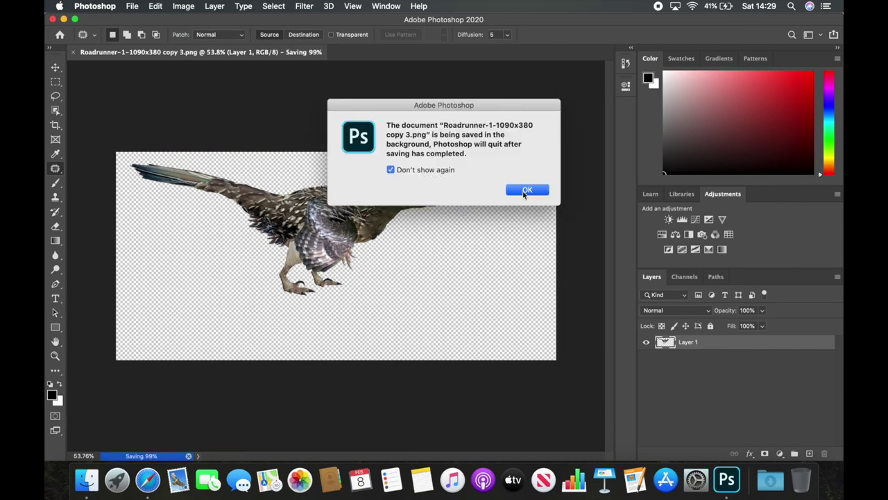
click(525, 192)
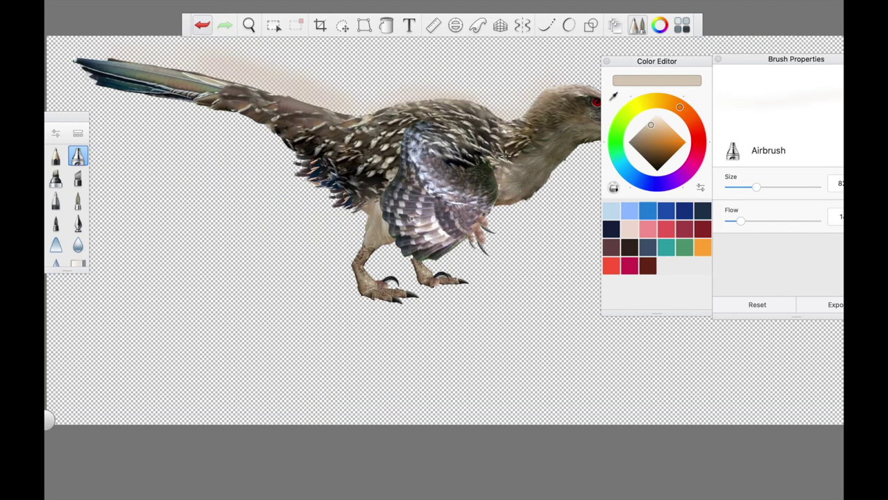
Set the airbrush colour to black and enlarge its size.
click(648, 163)
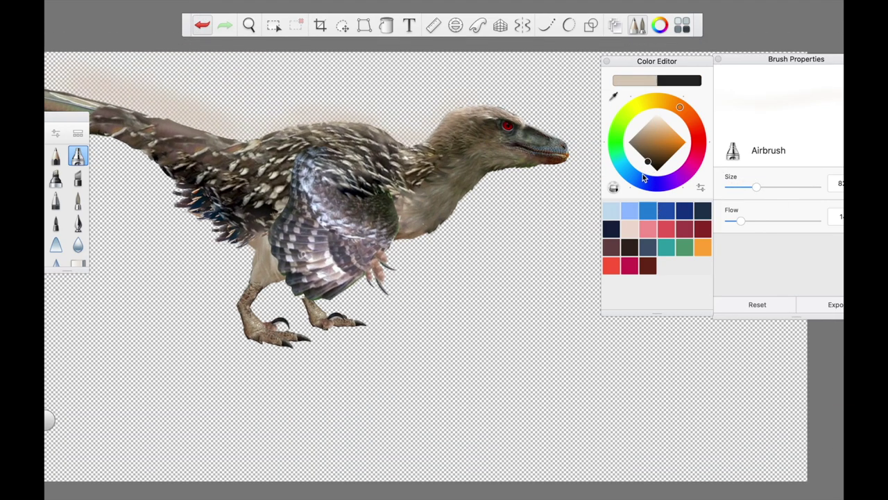
drag(733, 187, 730, 189)
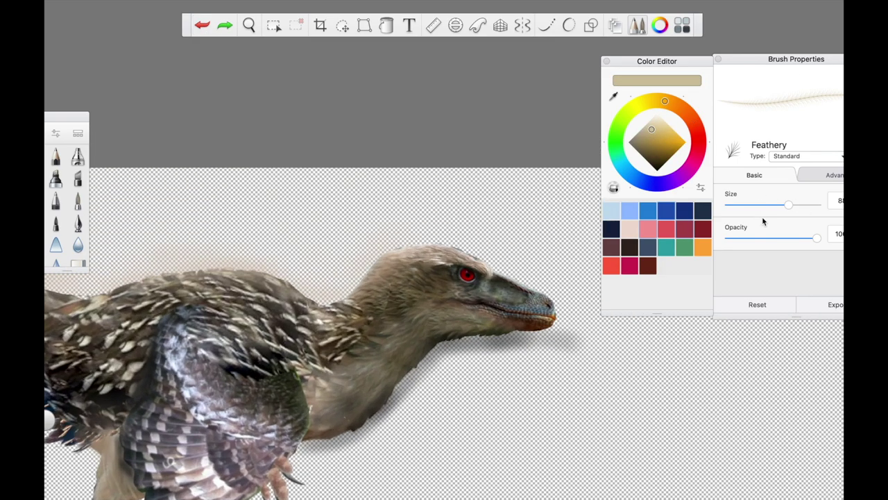
Paint brown Feathery strokes over the raptor's wing, then lasso a freehand area near the chest.
scroll(715, 229, down, 3)
scroll(718, 243, down, 3)
scroll(718, 248, down, 3)
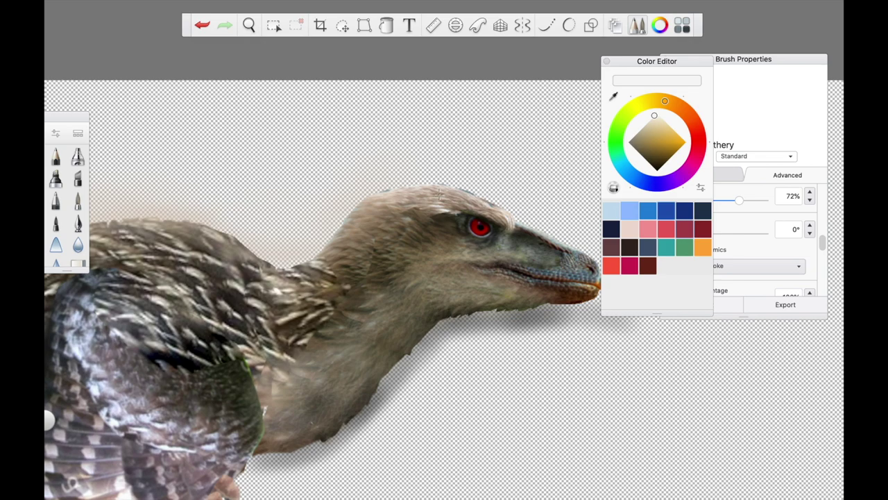
scroll(349, 289, up, 2)
scroll(349, 289, down, 2)
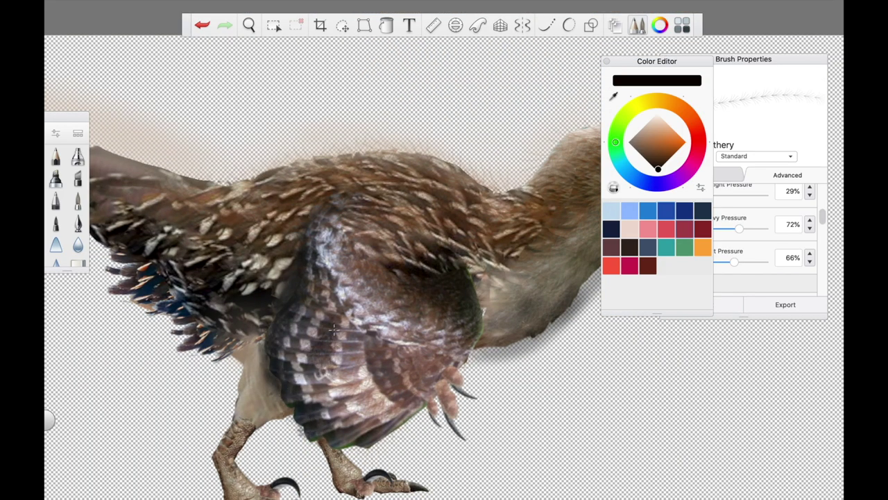
drag(333, 330, 386, 358)
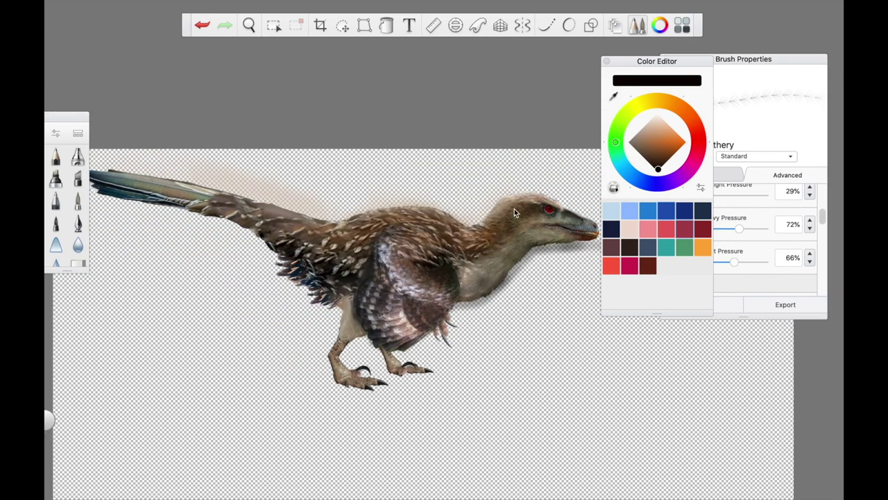
click(736, 243)
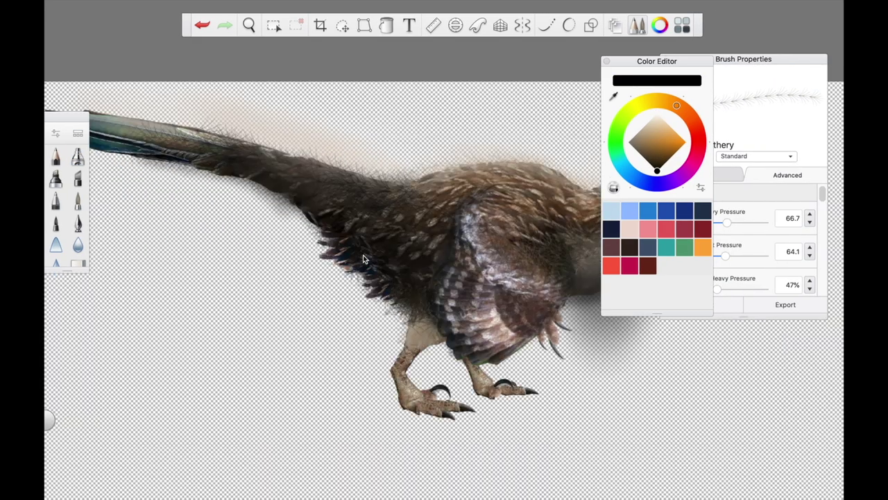
click(342, 25)
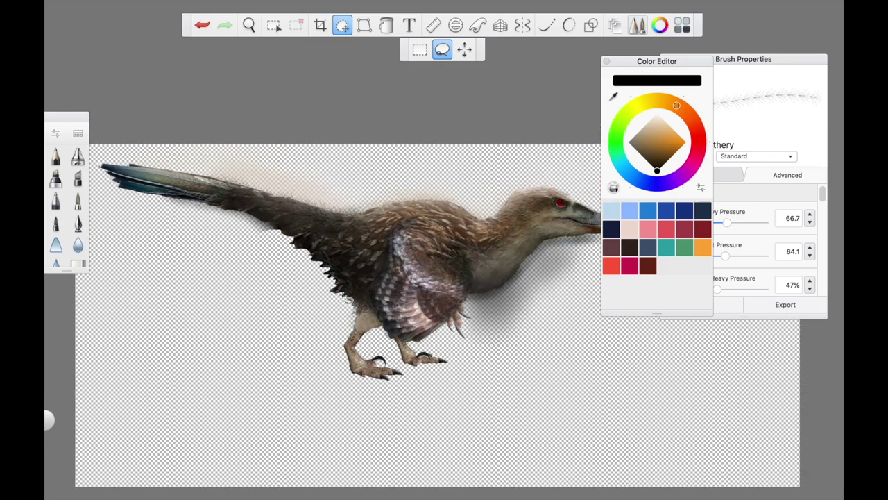
drag(439, 296, 479, 291)
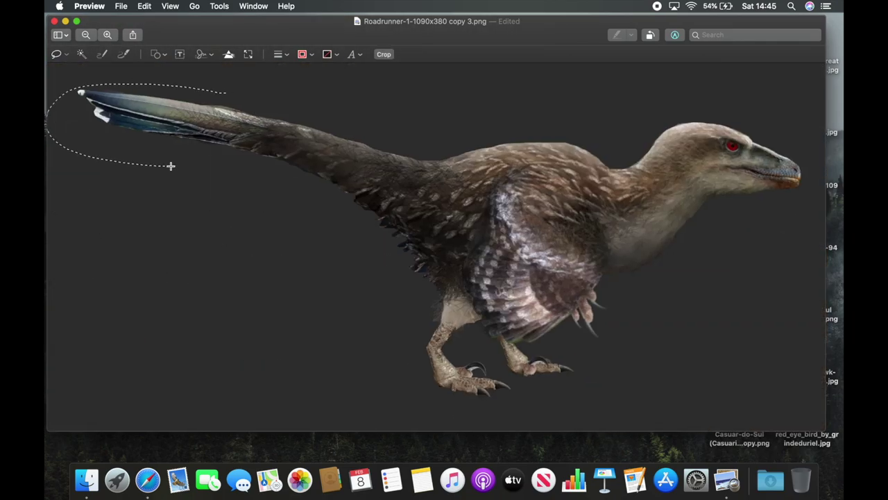
Drag blue feather pieces onto the tail tip, delete the strip above the tail, and reopen in SketchBook.
drag(396, 201, 133, 177)
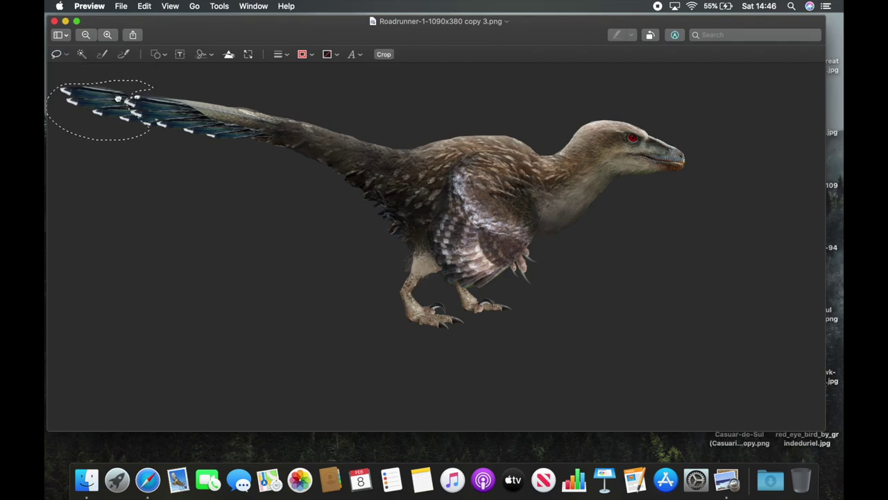
drag(118, 99, 142, 115)
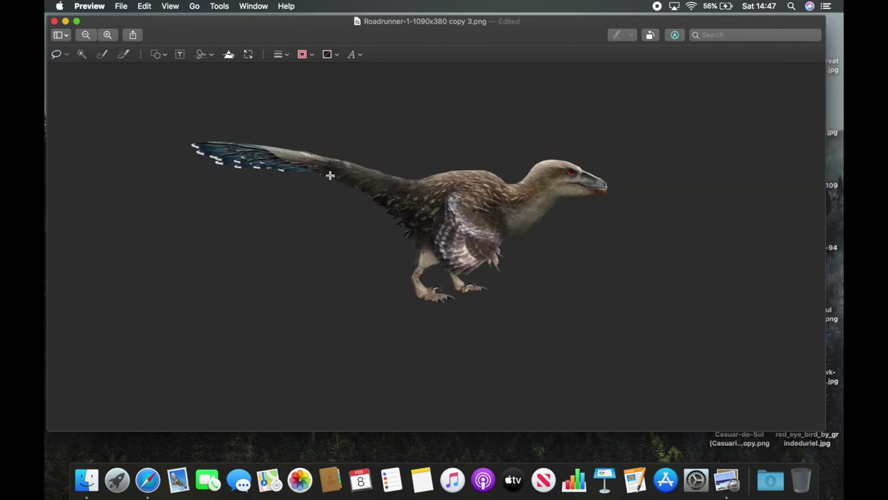
drag(375, 169, 256, 157)
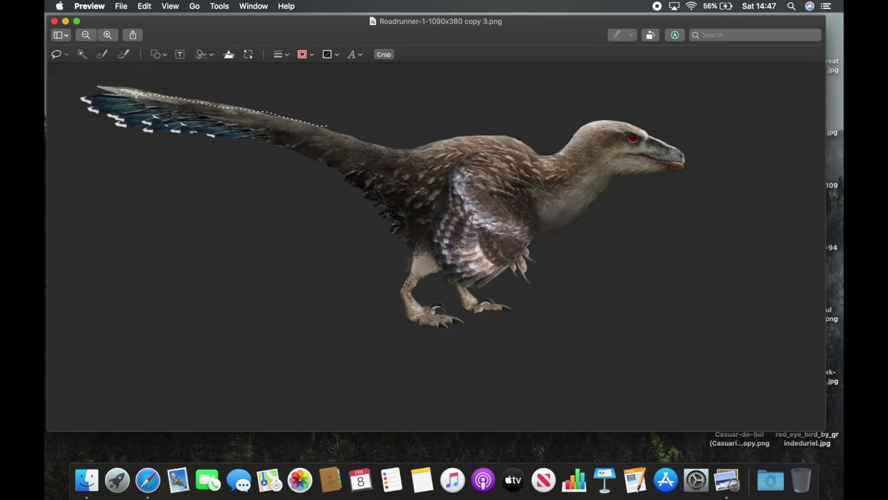
key(Delete)
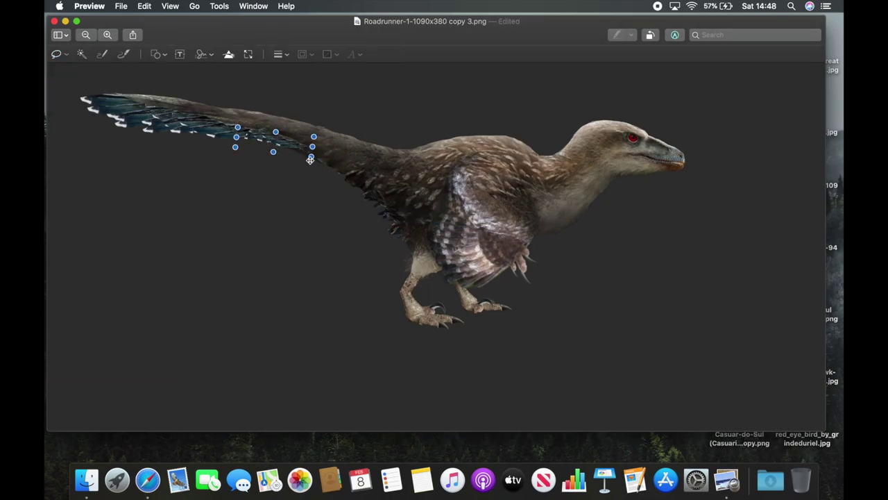
drag(301, 151, 306, 157)
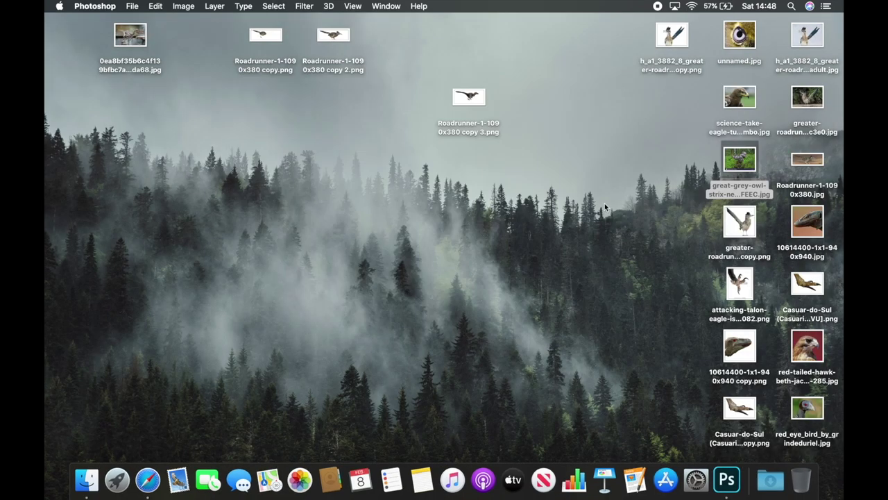
scroll(506, 227, left, 5)
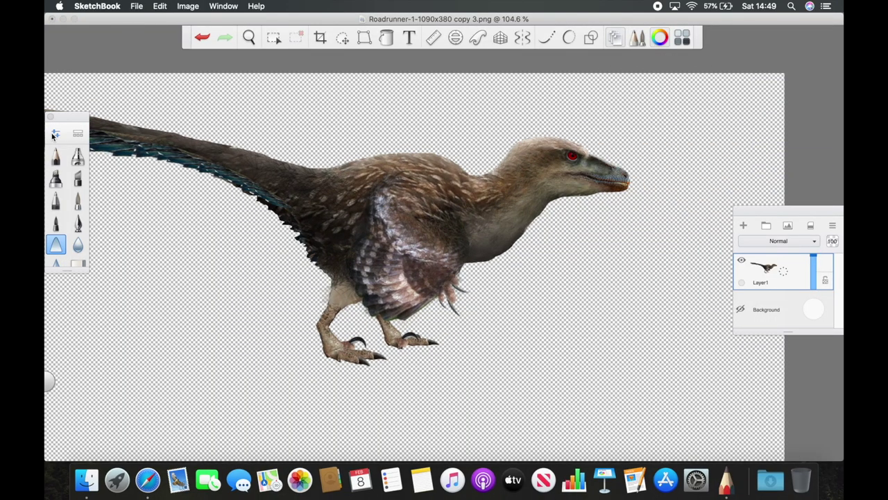
click(55, 134)
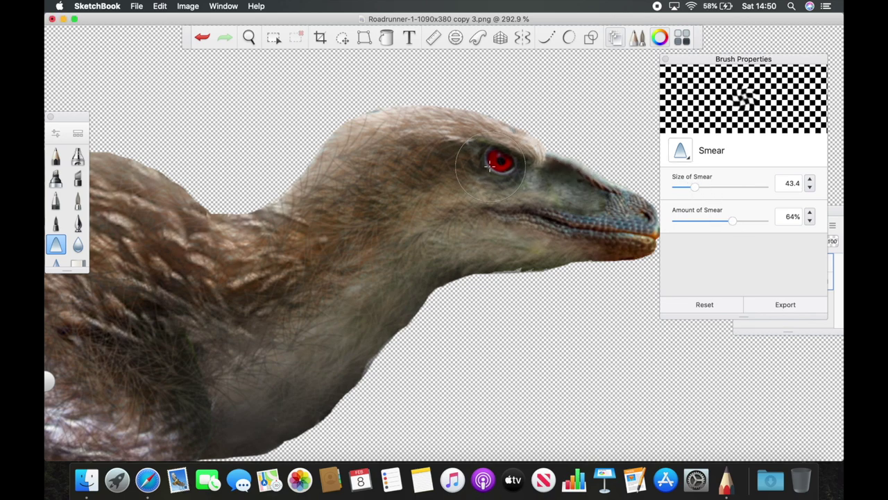
Zoom onto the raptor's feet and load the soft Airbrush with the colour choices showing.
scroll(565, 233, down, 3)
scroll(642, 189, down, 3)
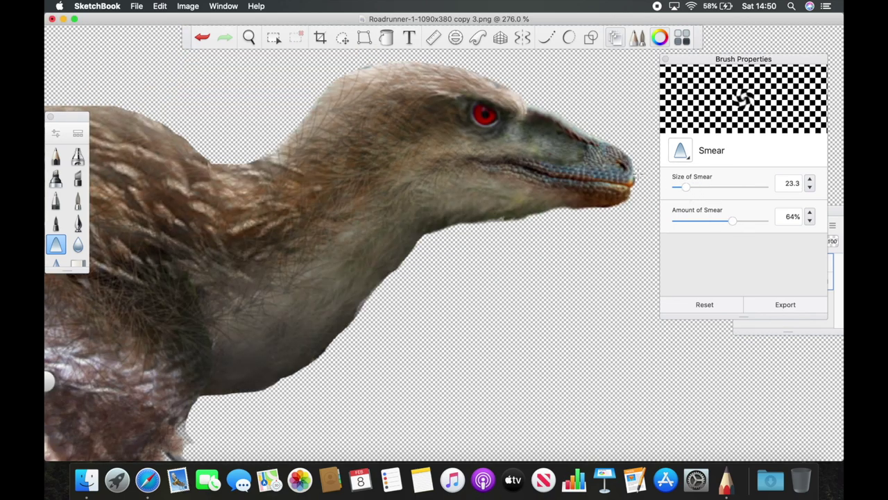
scroll(651, 173, down, 1)
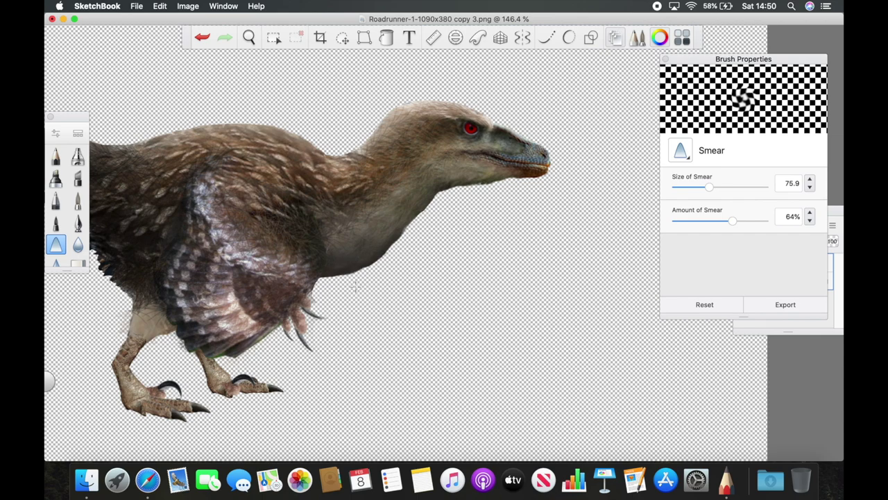
scroll(355, 287, left, 3)
scroll(297, 169, down, 3)
scroll(297, 208, down, 3)
scroll(451, 316, up, 10)
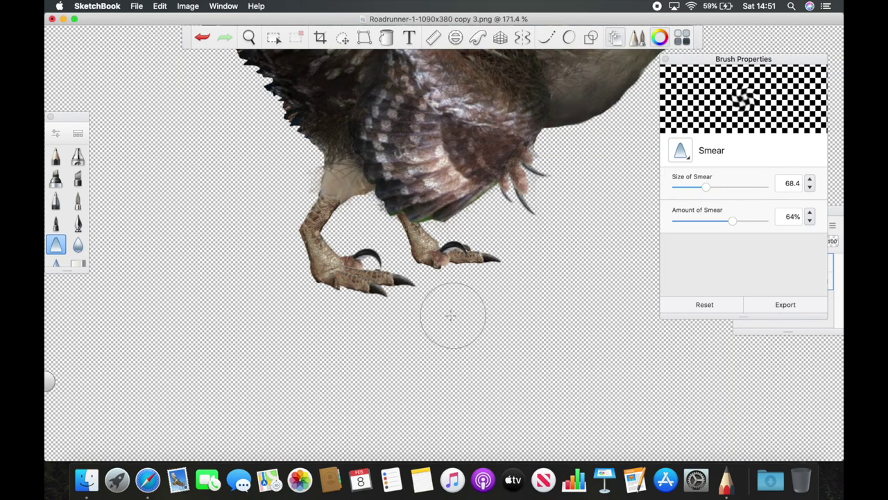
scroll(430, 268, up, 5)
click(77, 157)
click(659, 37)
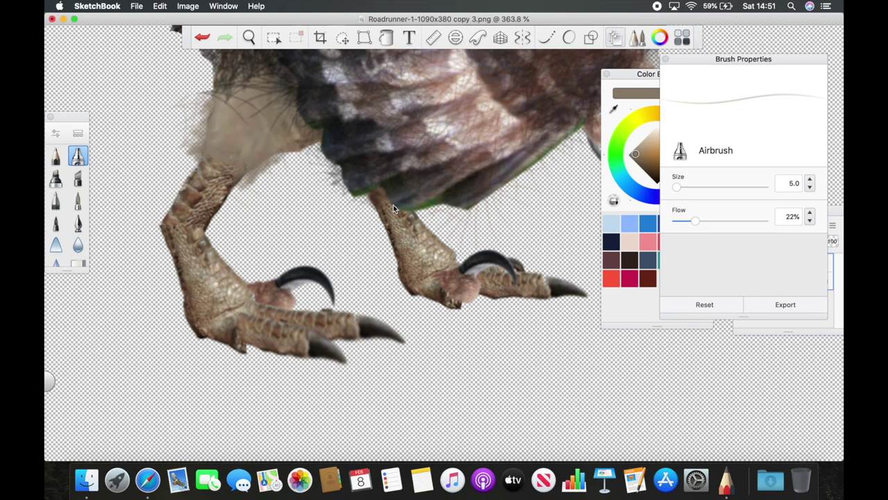
Darken the claw with pure black airbrush paint at 9% flow.
click(652, 179)
drag(696, 220, 683, 220)
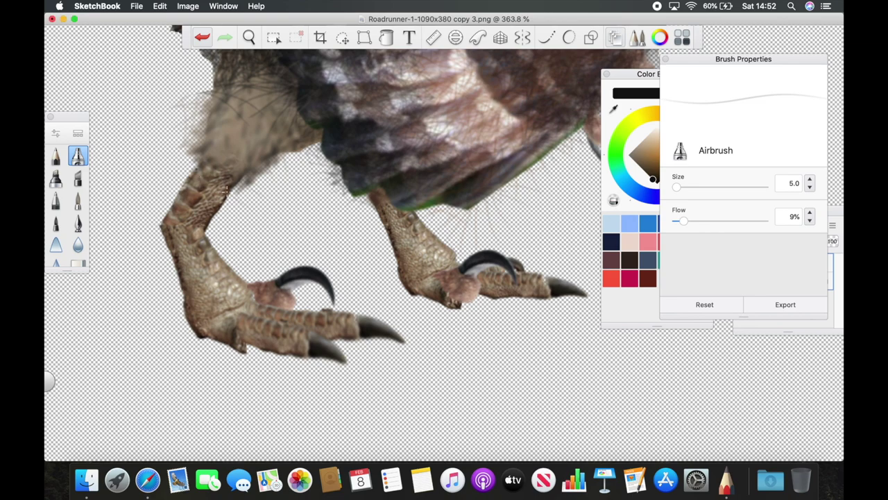
scroll(234, 275, down, 2)
click(652, 177)
alt+click(236, 281)
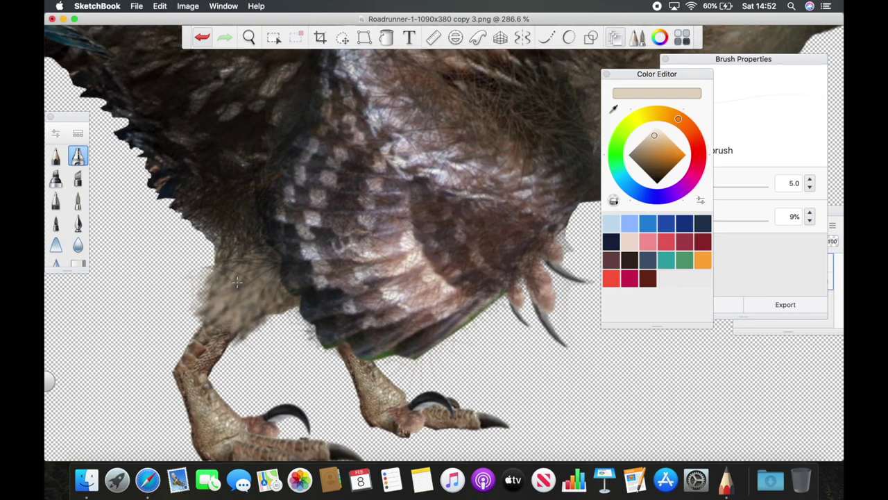
click(652, 177)
scroll(222, 326, up, 2)
scroll(222, 326, up, 2)
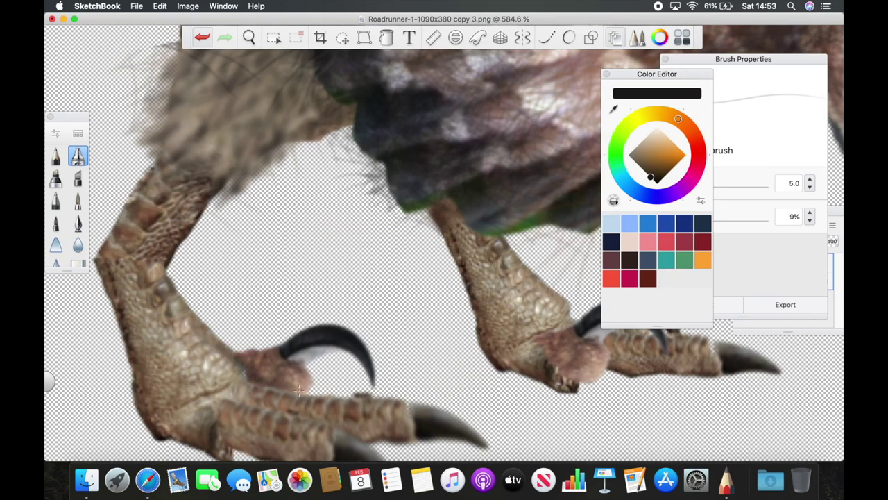
drag(659, 179, 656, 184)
drag(330, 311, 370, 300)
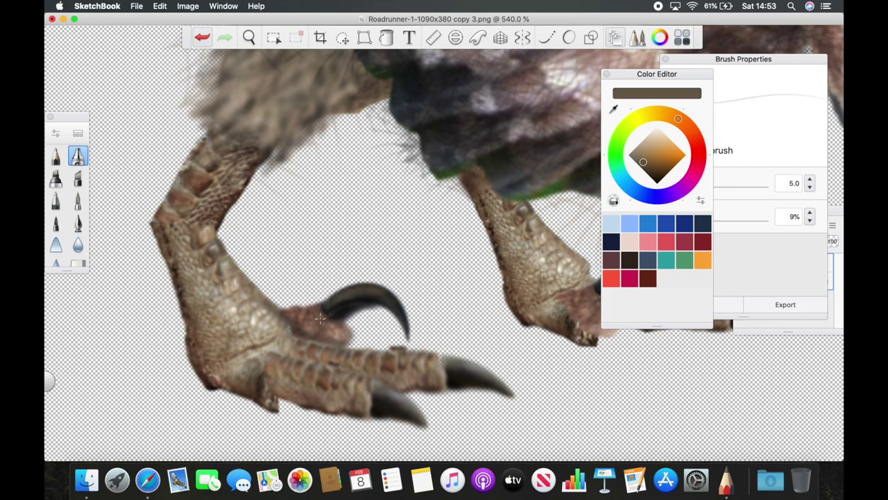
Shade the claws in dark brown and black, settling the airbrush flow at 11%.
scroll(494, 381, left, 3)
alt+click(326, 388)
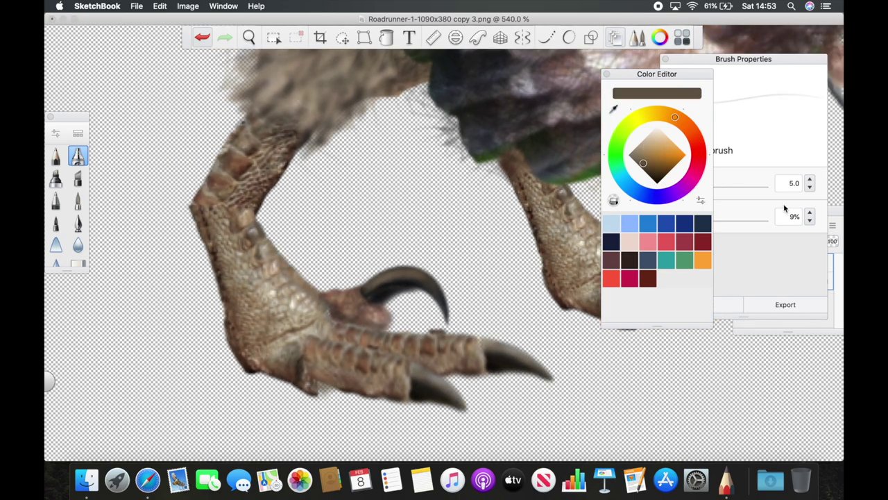
click(725, 220)
scroll(293, 379, down, 5)
scroll(486, 364, up, 4)
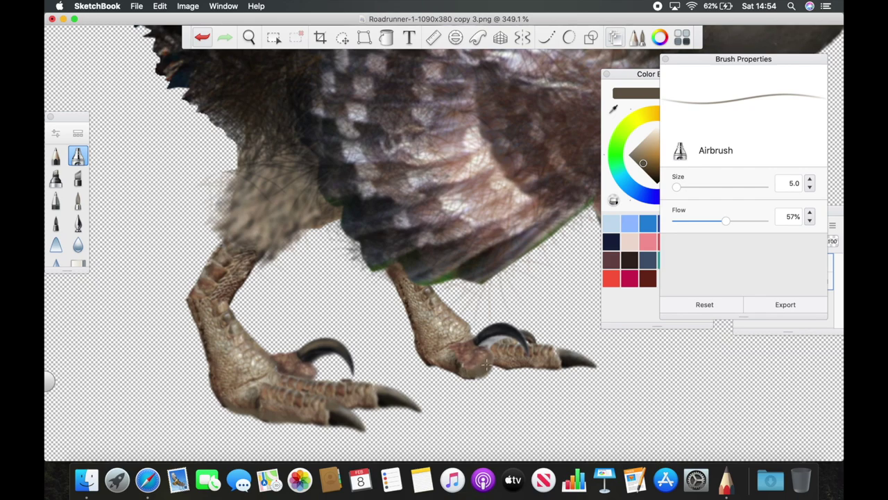
click(657, 184)
drag(725, 221, 685, 223)
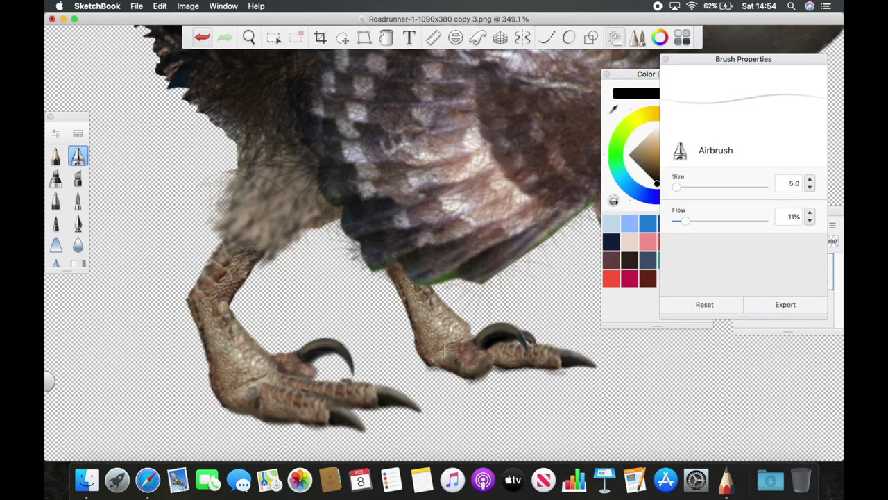
alt+click(263, 385)
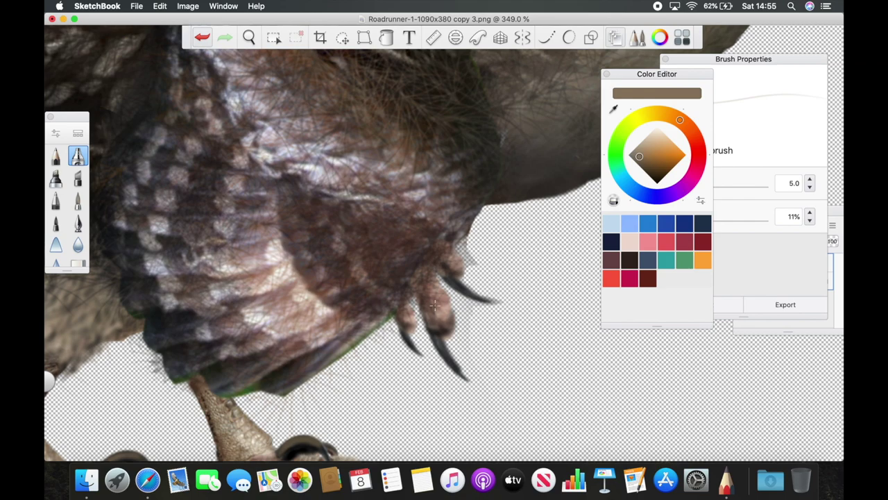
scroll(403, 314, down, 3)
Lasso a claw, shrink, rotate and move it beside the other foot, then choose near-black paint.
key(m)
mouse_move(321, 401)
mouse_down()
mouse_move(353, 387)
mouse_move(349, 358)
mouse_move(371, 382)
mouse_up()
key(Return)
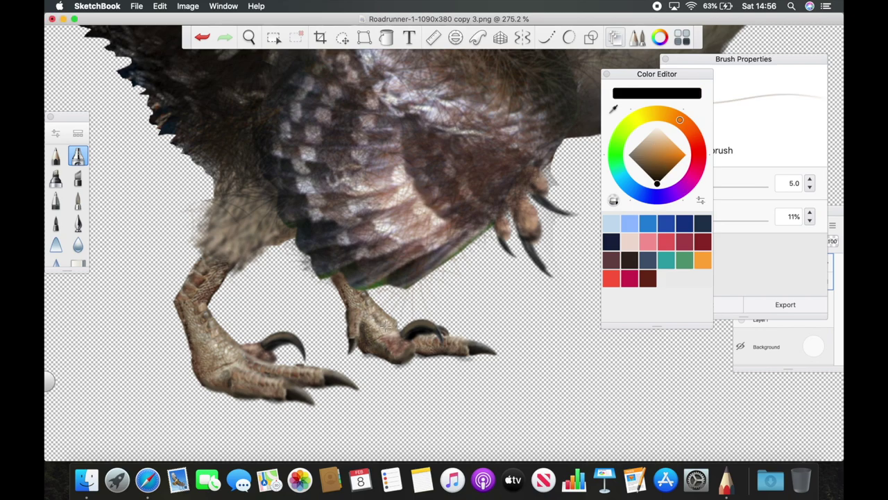
drag(613, 110, 375, 315)
click(648, 178)
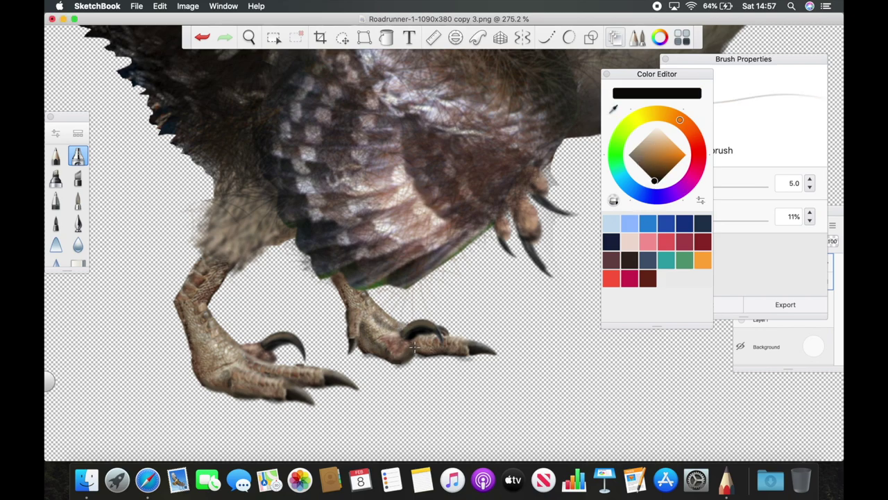
scroll(422, 350, down, 5)
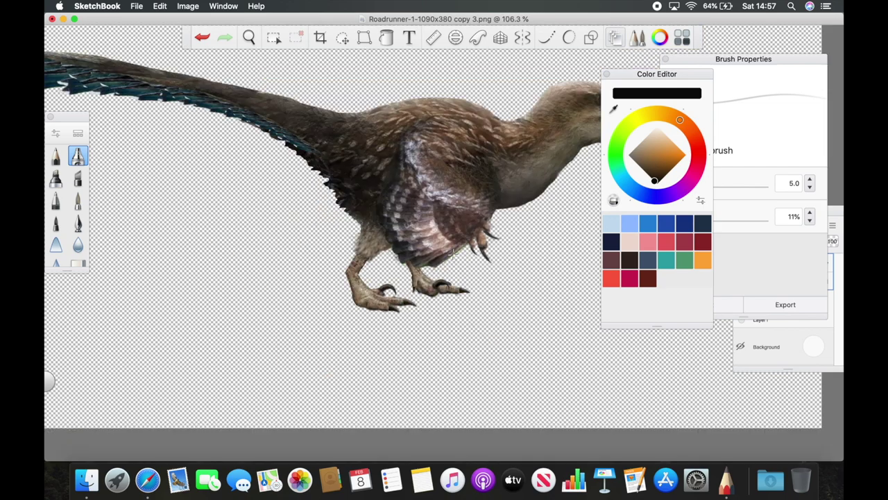
Paint the feet in tan and black with a smaller, lower-flow airbrush.
scroll(422, 350, up, 8)
click(658, 142)
scroll(421, 332, right, 6)
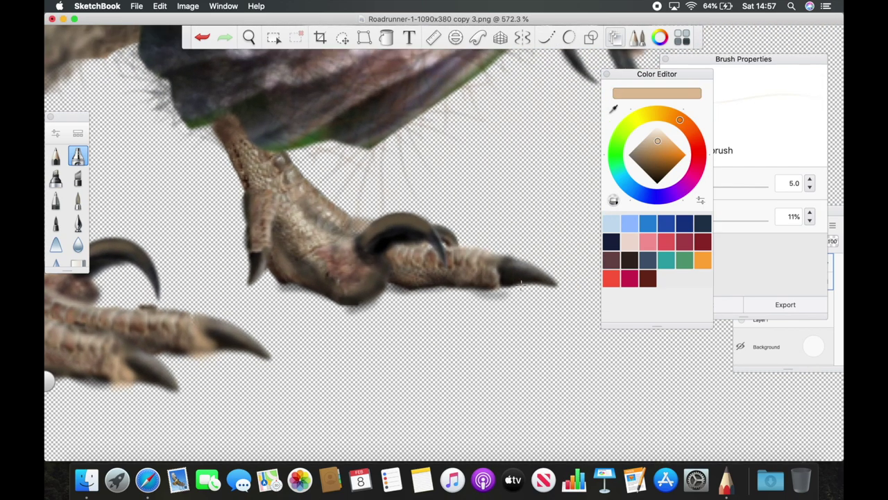
scroll(445, 264, left, 3)
alt+click(242, 375)
scroll(462, 284, right, 3)
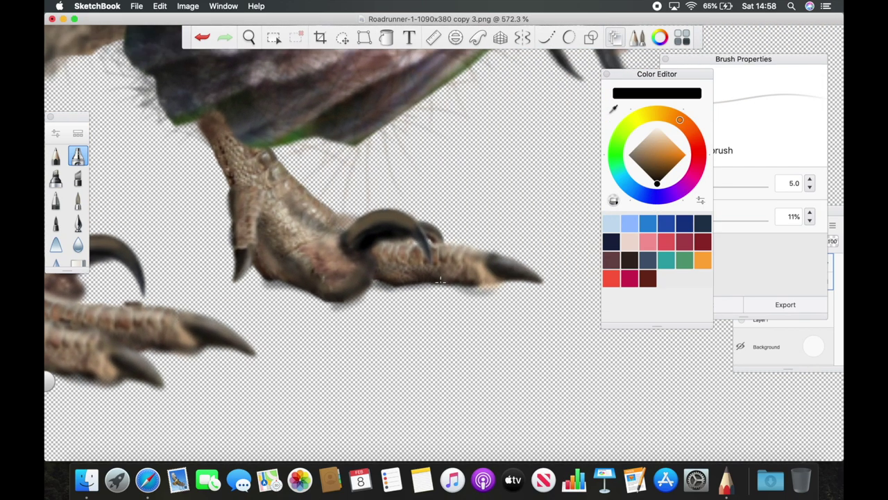
scroll(489, 285, down, 5)
scroll(479, 209, up, 5)
scroll(479, 208, up, 2)
mouse_move(687, 219)
mouse_down()
mouse_move(681, 211)
mouse_move(682, 221)
mouse_up()
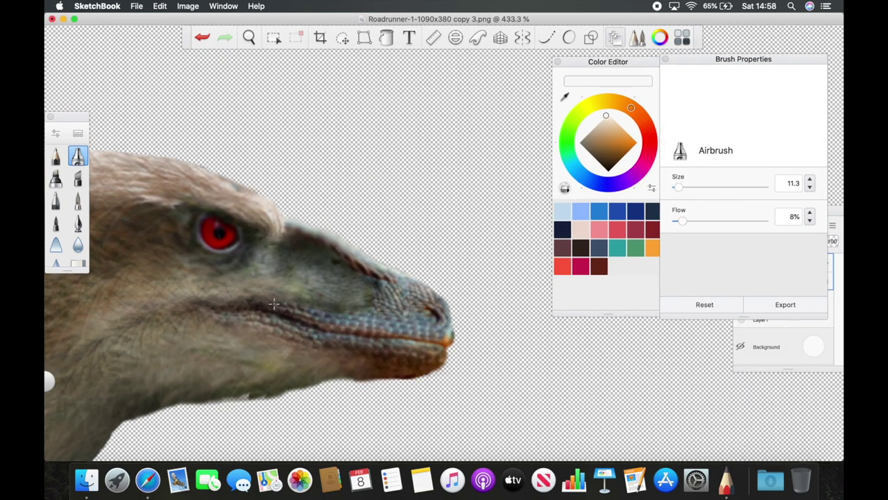
scroll(227, 368, up, 2)
scroll(227, 368, right, 2)
drag(679, 187, 678, 188)
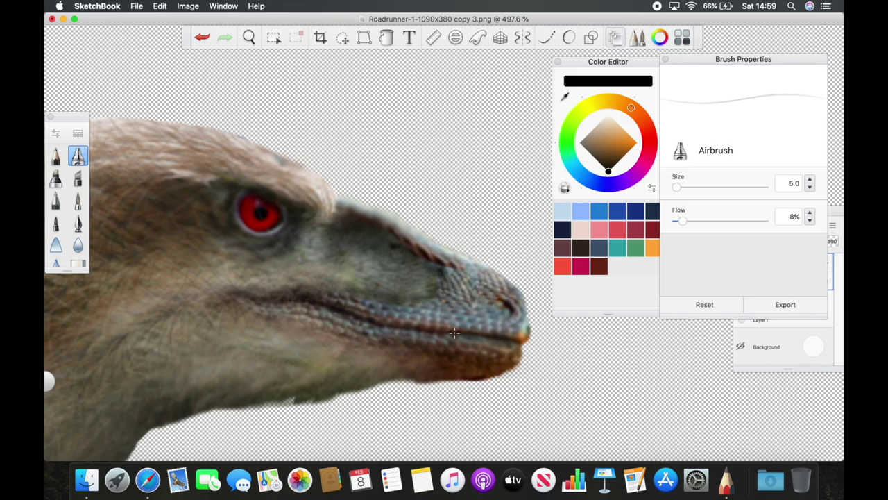
Paint the head in beige with an enlarged airbrush.
scroll(455, 333, down, 2)
scroll(426, 257, up, 5)
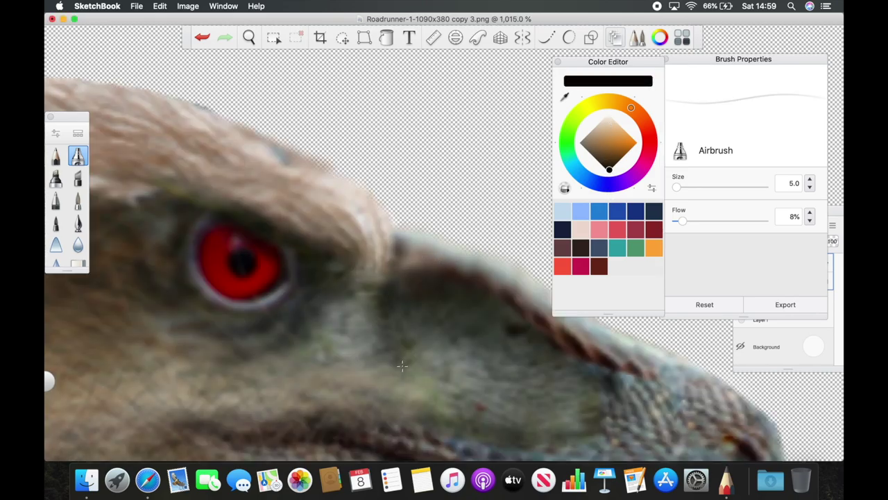
scroll(402, 366, down, 3)
scroll(402, 365, down, 3)
scroll(483, 300, up, 3)
scroll(483, 300, down, 3)
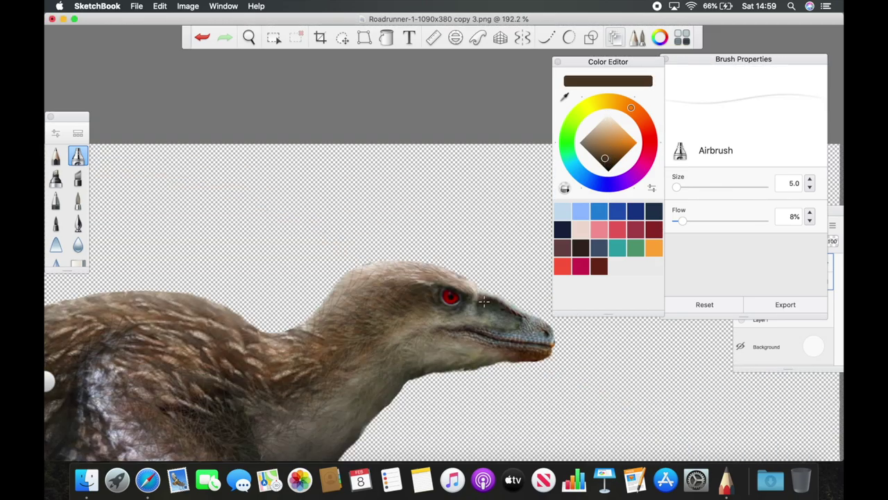
scroll(483, 301, up, 3)
alt+click(402, 362)
scroll(429, 354, down, 4)
scroll(492, 308, down, 1)
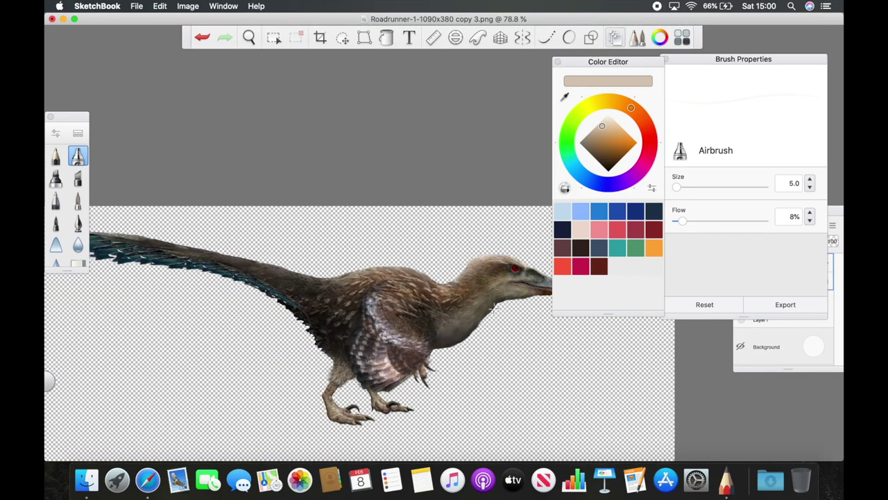
scroll(492, 308, up, 3)
drag(677, 187, 679, 190)
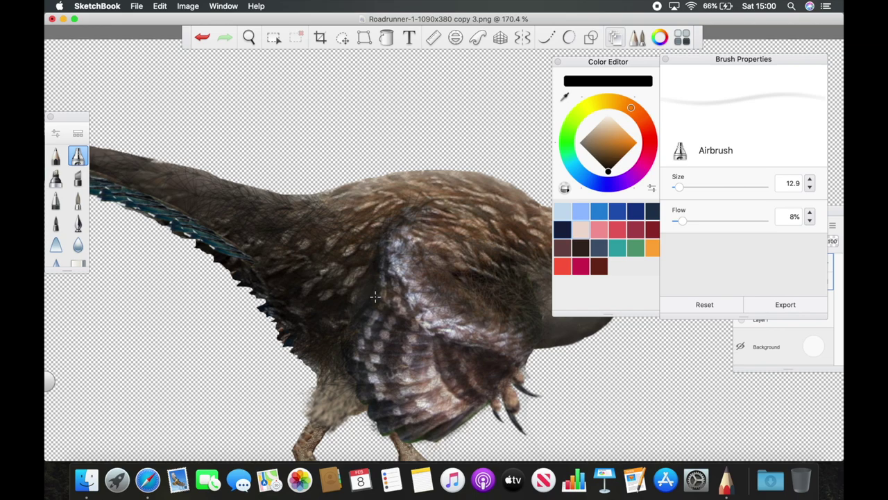
Paint the body in dark teal sampled from the tail, black, and white highlights.
scroll(377, 264, down, 1)
alt+click(137, 203)
scroll(455, 379, down, 1)
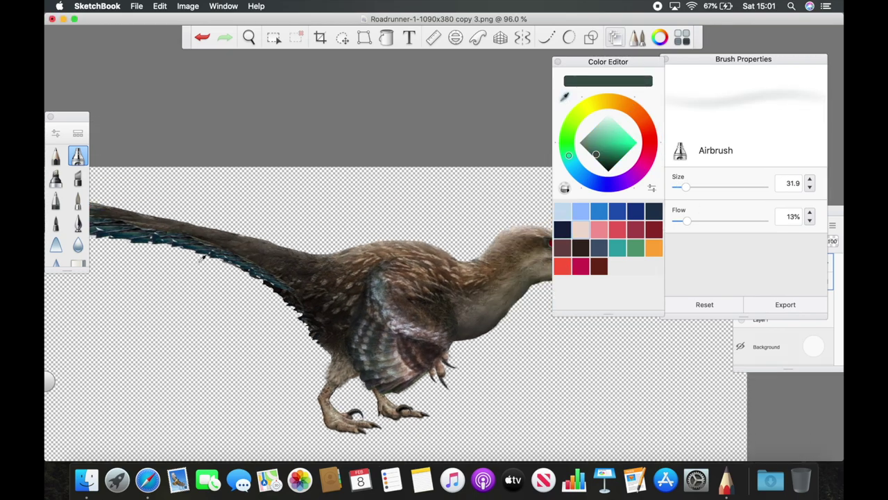
alt+click(393, 347)
scroll(380, 263, down, 1)
scroll(381, 263, up, 2)
scroll(380, 264, down, 2)
alt+click(501, 347)
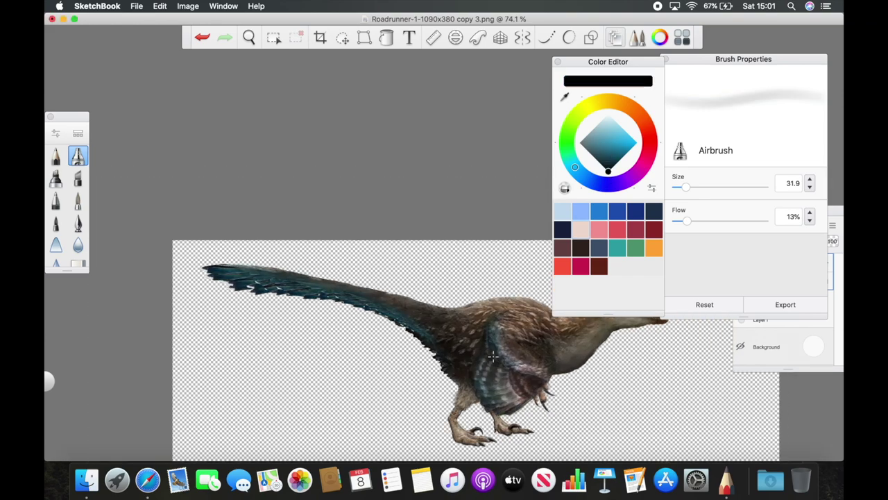
scroll(334, 373, down, 1)
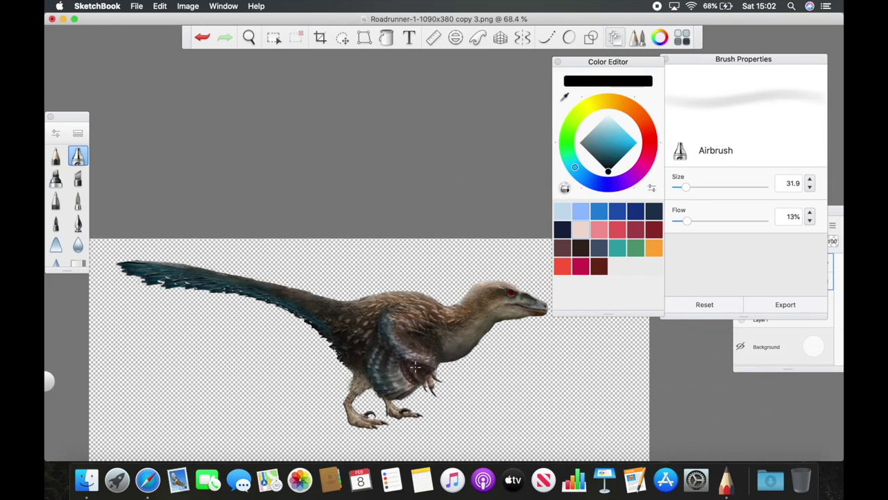
scroll(415, 366, up, 2)
click(603, 120)
scroll(403, 337, down, 2)
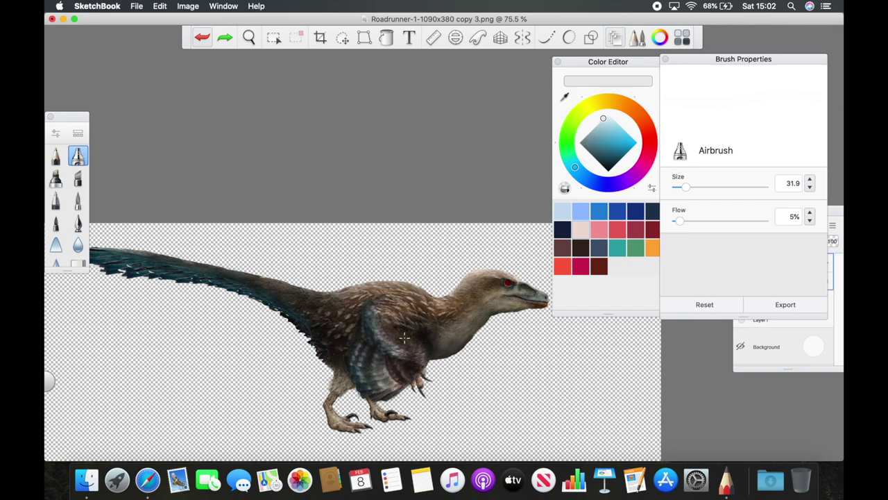
scroll(404, 352, down, 1)
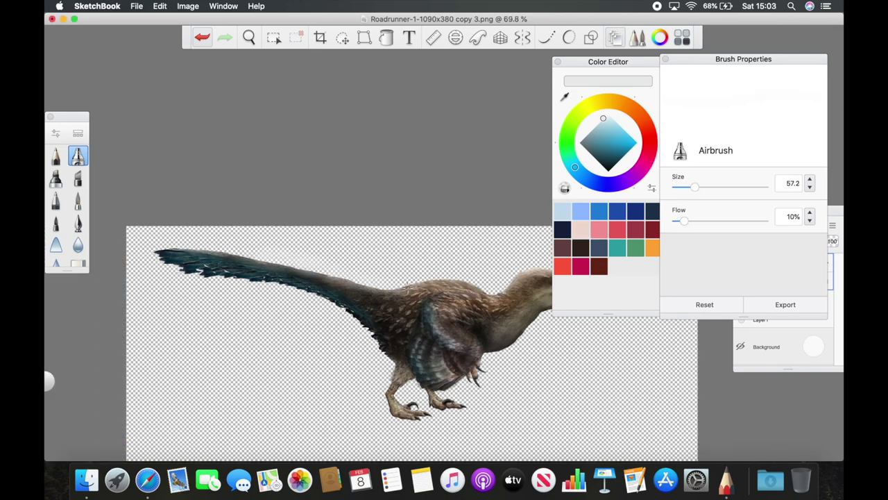
Smear the paint on the raptor's head and neck at 79% strength.
alt+click(416, 298)
scroll(394, 218, down, 1)
scroll(391, 253, up, 5)
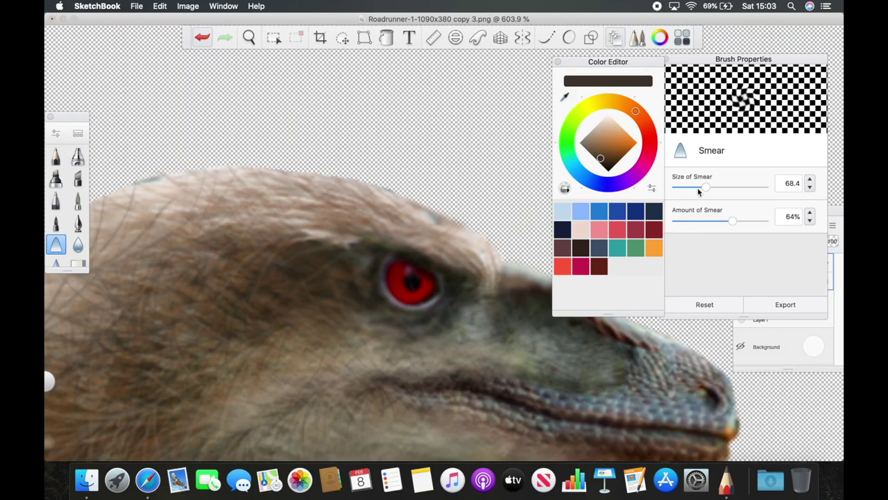
scroll(405, 269, down, 5)
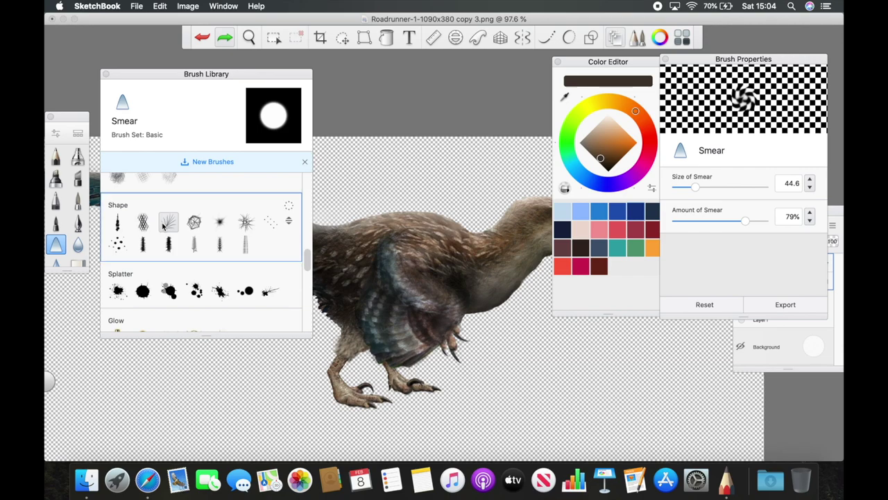
Paint feathery tail strokes in near-black, dark blue-grey, white, sampled teal and brown.
scroll(251, 214, left, 3)
drag(607, 159, 609, 191)
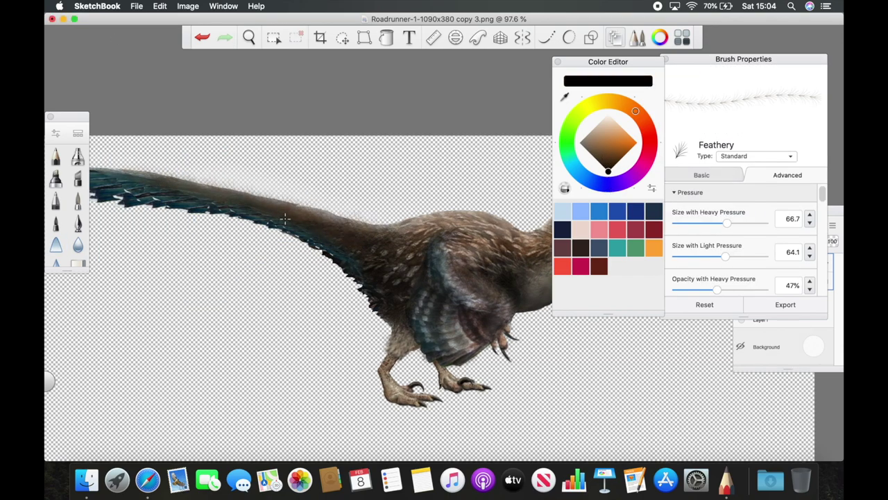
scroll(215, 184, left, 3)
alt+click(177, 186)
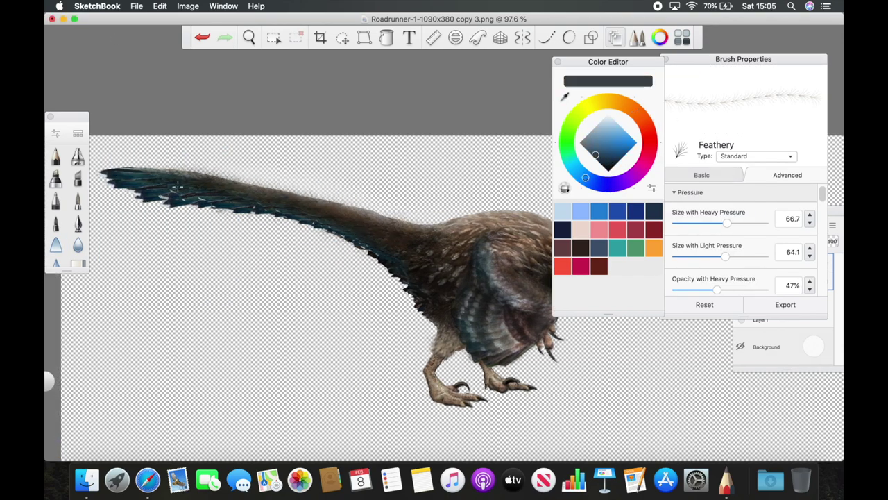
scroll(392, 266, down, 5)
alt+click(319, 264)
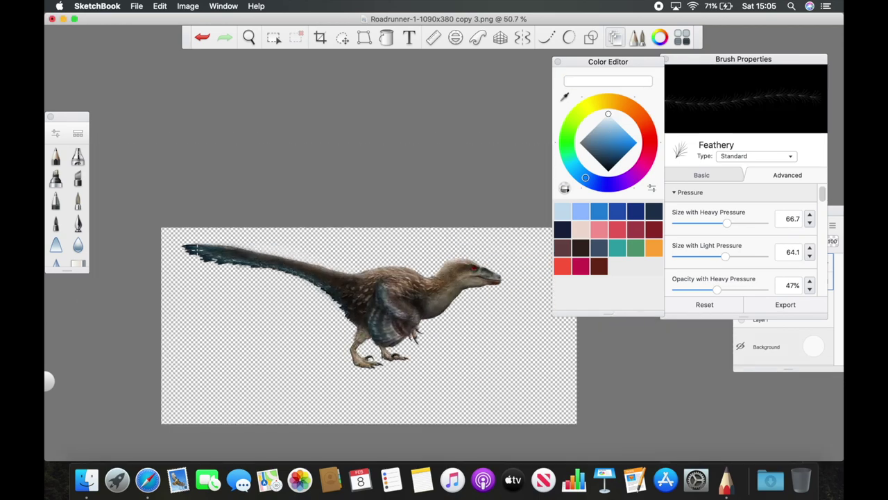
scroll(314, 271, up, 5)
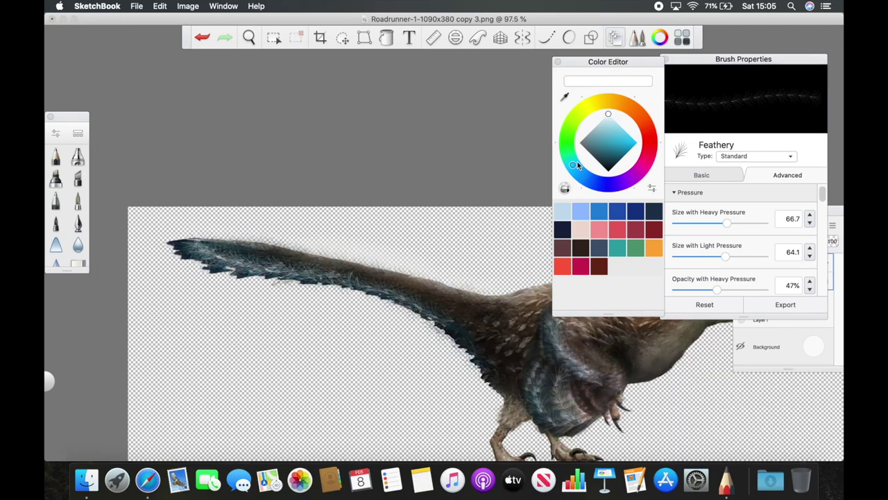
alt+click(541, 419)
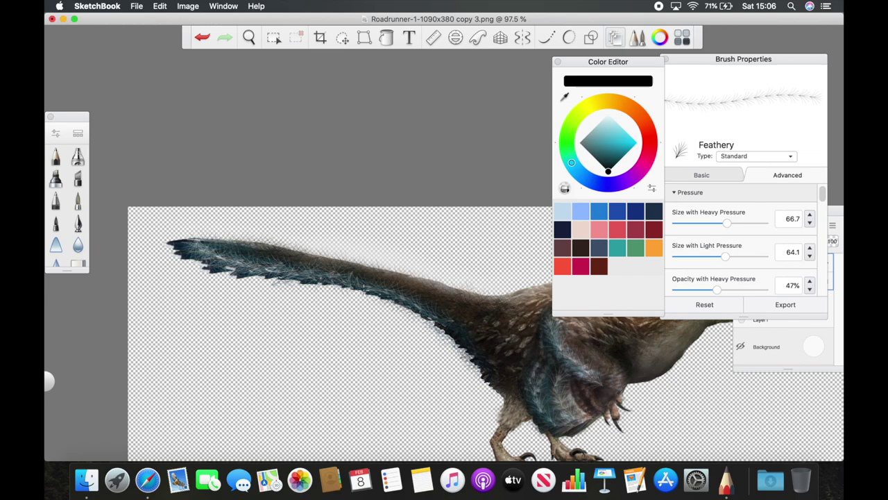
scroll(361, 304, down, 3)
alt+click(448, 331)
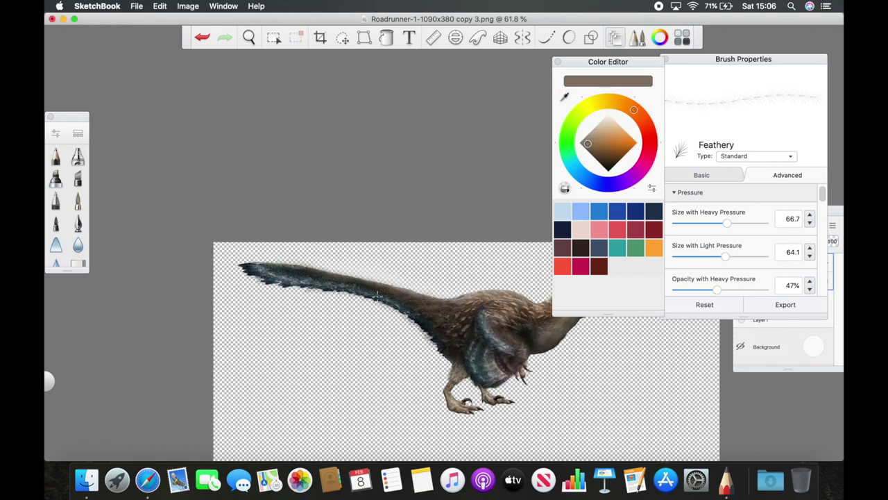
scroll(404, 298, up, 3)
scroll(403, 298, down, 3)
In Preview, trace a Smart Lasso selection along the raptor's back.
click(55, 53)
click(91, 101)
mouse_move(402, 142)
mouse_down()
mouse_move(284, 103)
mouse_move(131, 94)
mouse_up()
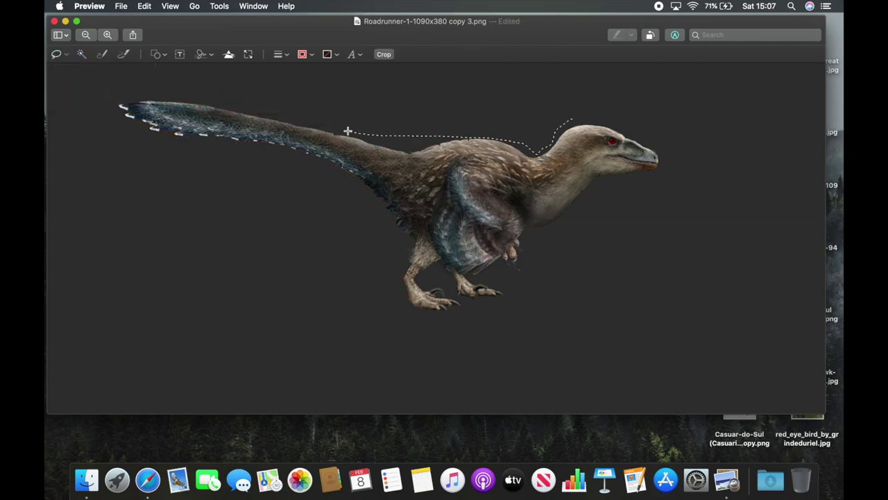
Scroll around the raptor's back and tail to review the traced outline.
scroll(512, 129, up, 3)
scroll(326, 335, up, 2)
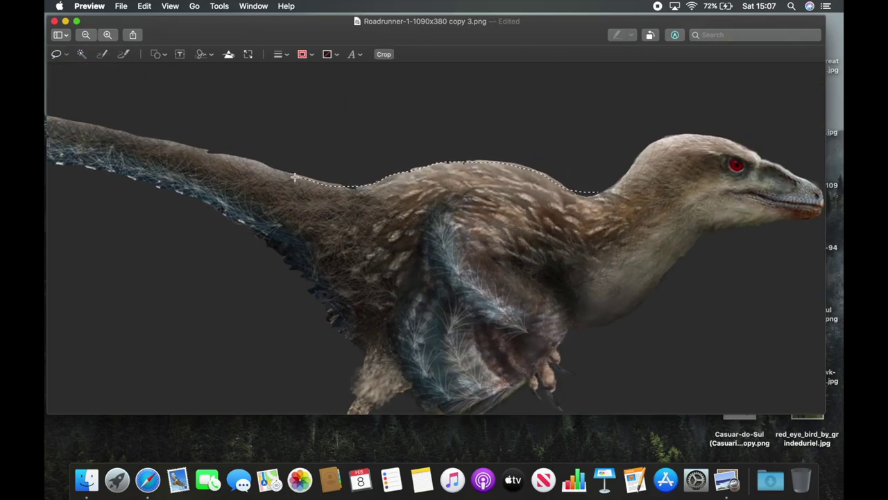
scroll(295, 177, left, 5)
scroll(280, 135, down, 3)
scroll(284, 151, up, 3)
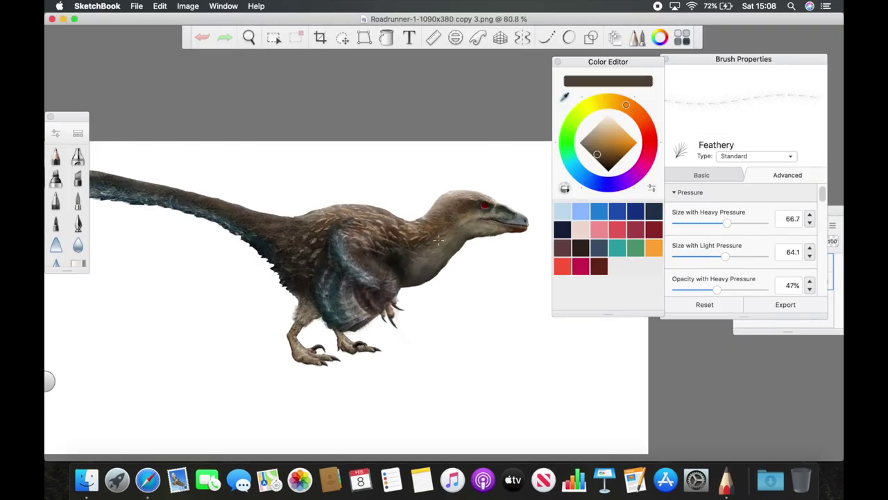
Sample the tail's blue-grey with the eyedropper and return to the Airbrush.
click(566, 97)
click(344, 234)
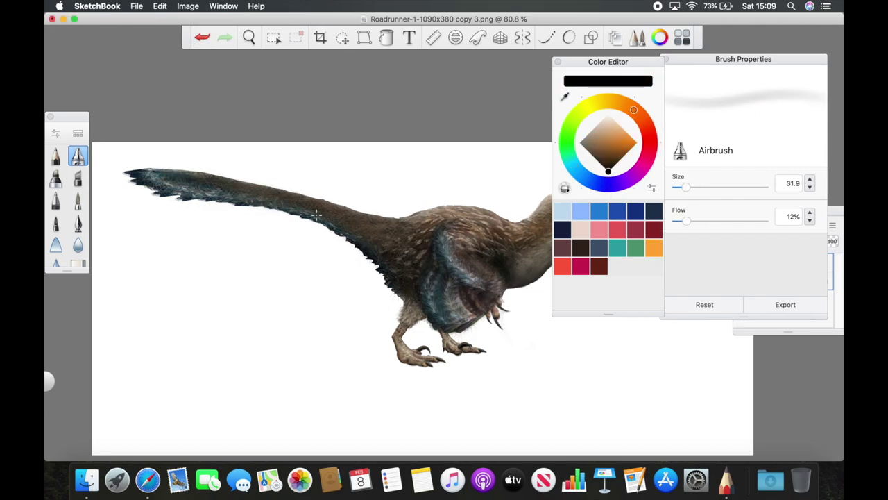
scroll(345, 251, up, 3)
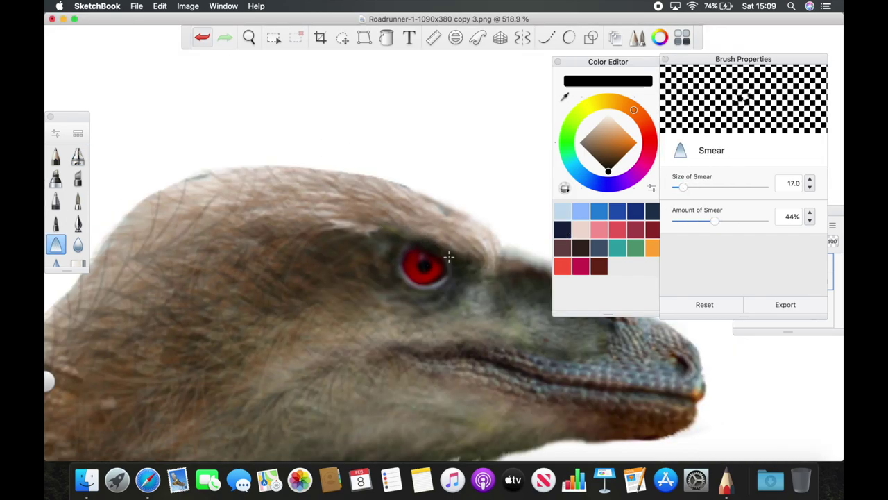
click(77, 157)
scroll(401, 261, up, 5)
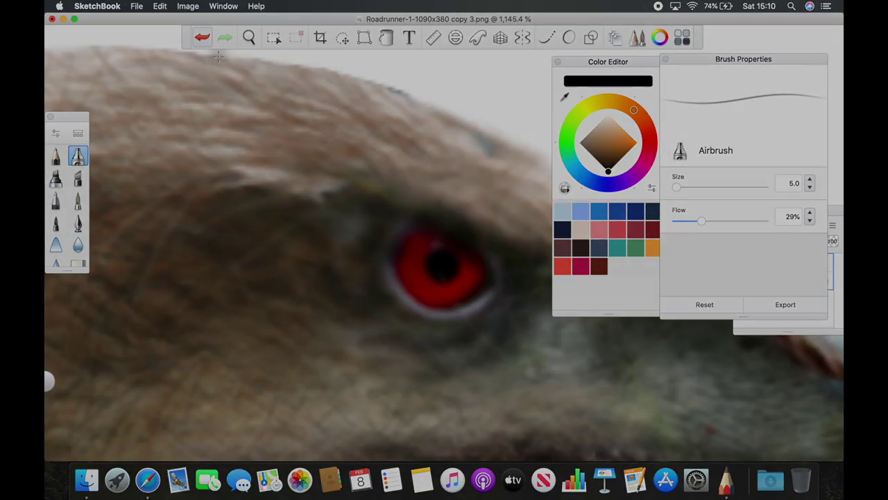